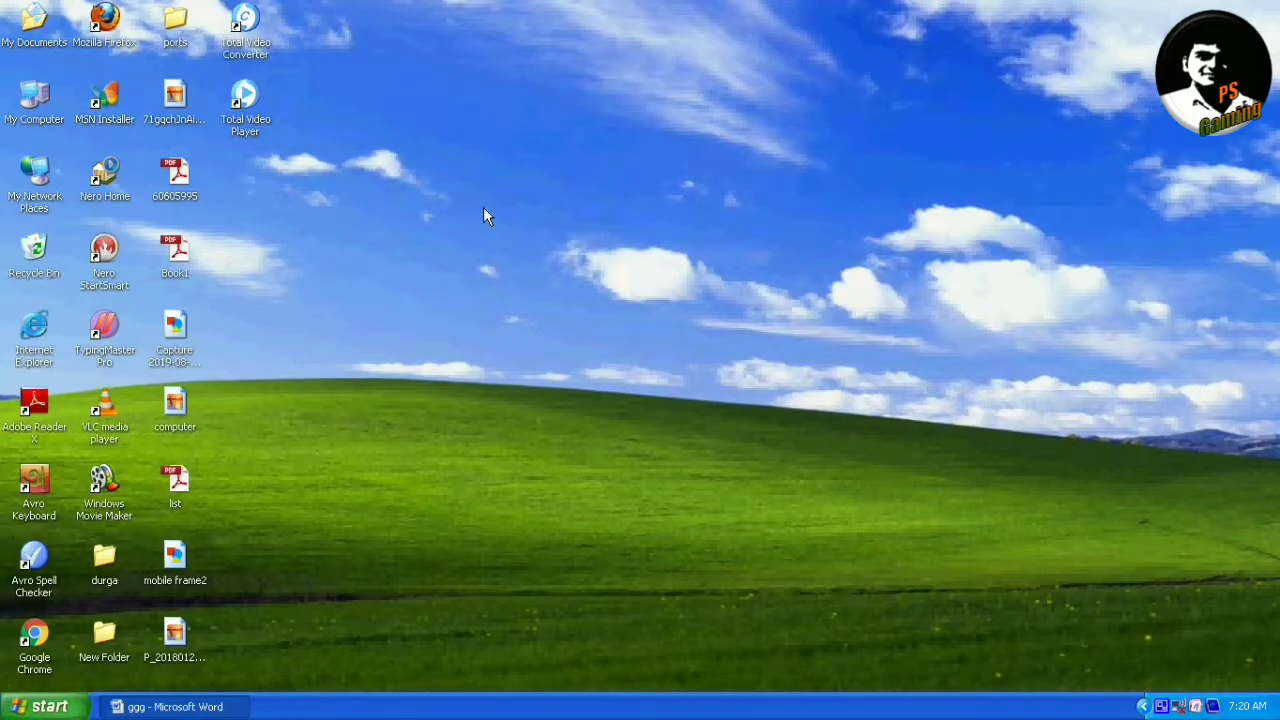
Step: Switch to the ggg document in Microsoft Word and insert an Excel spreadsheet below the last paragraph
left_click(170, 707)
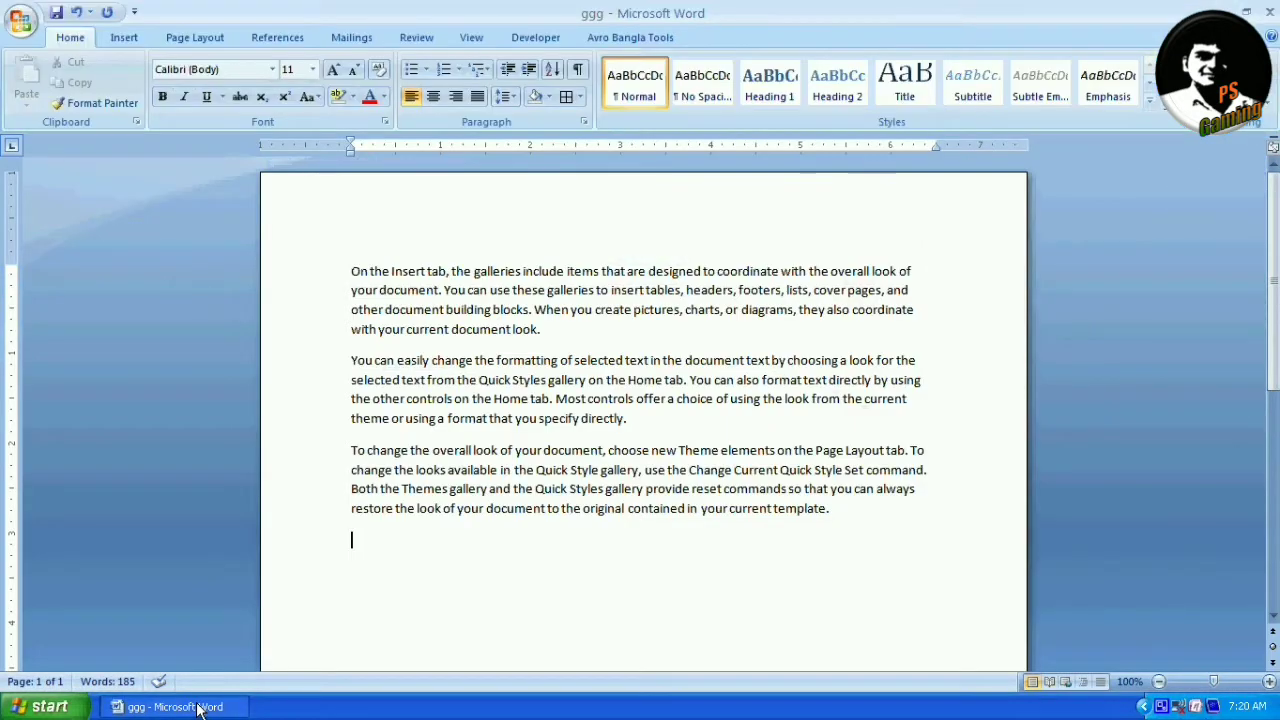
scroll(205, 712, "down", 3)
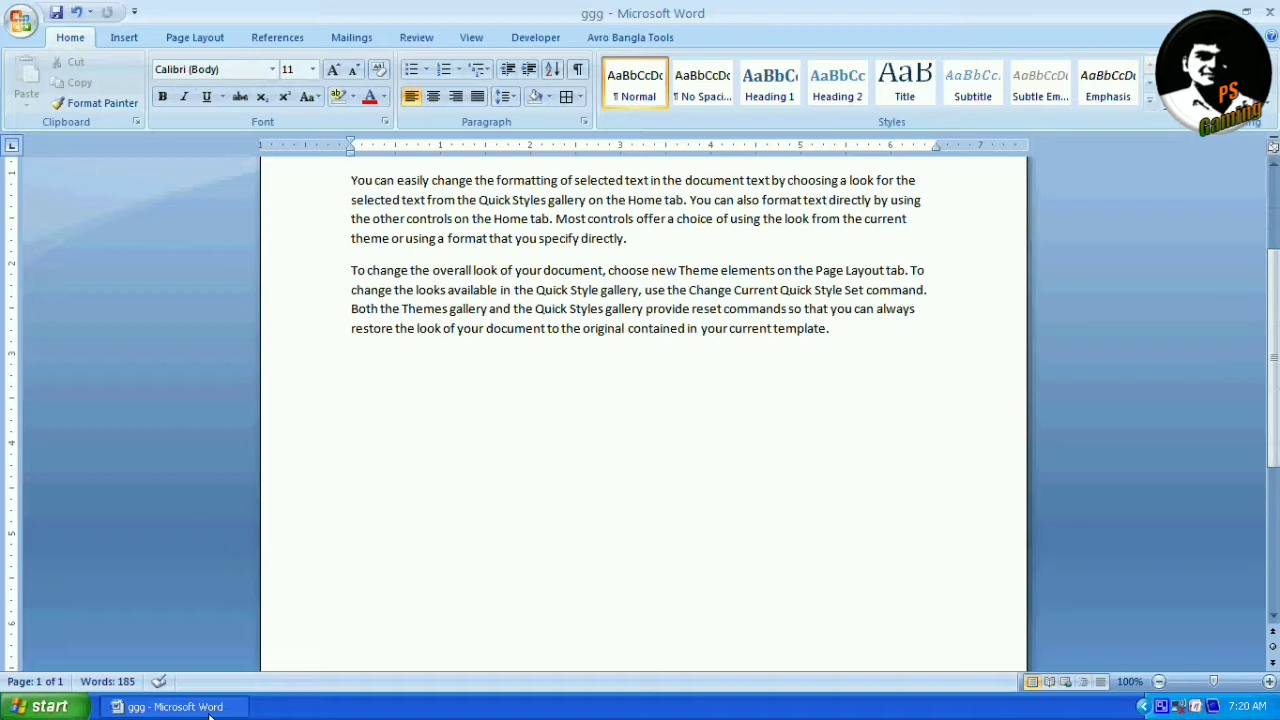
scroll(210, 715, "down", 2)
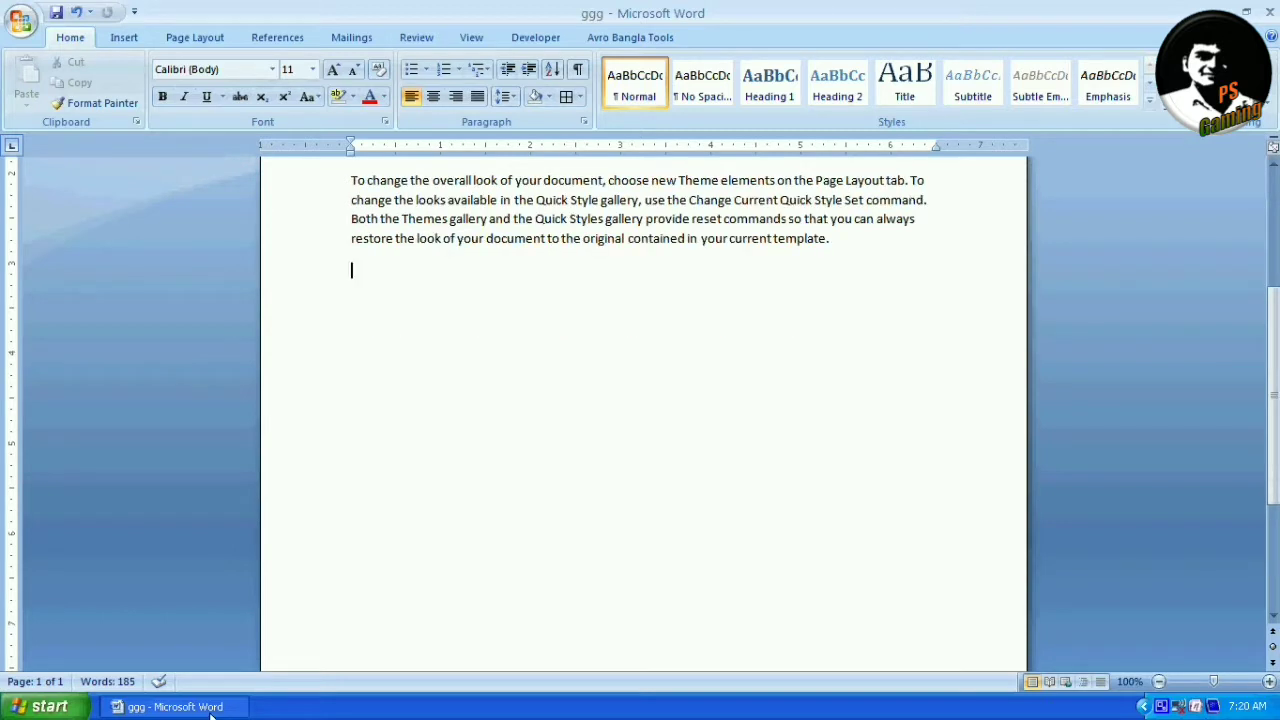
left_click(124, 38)
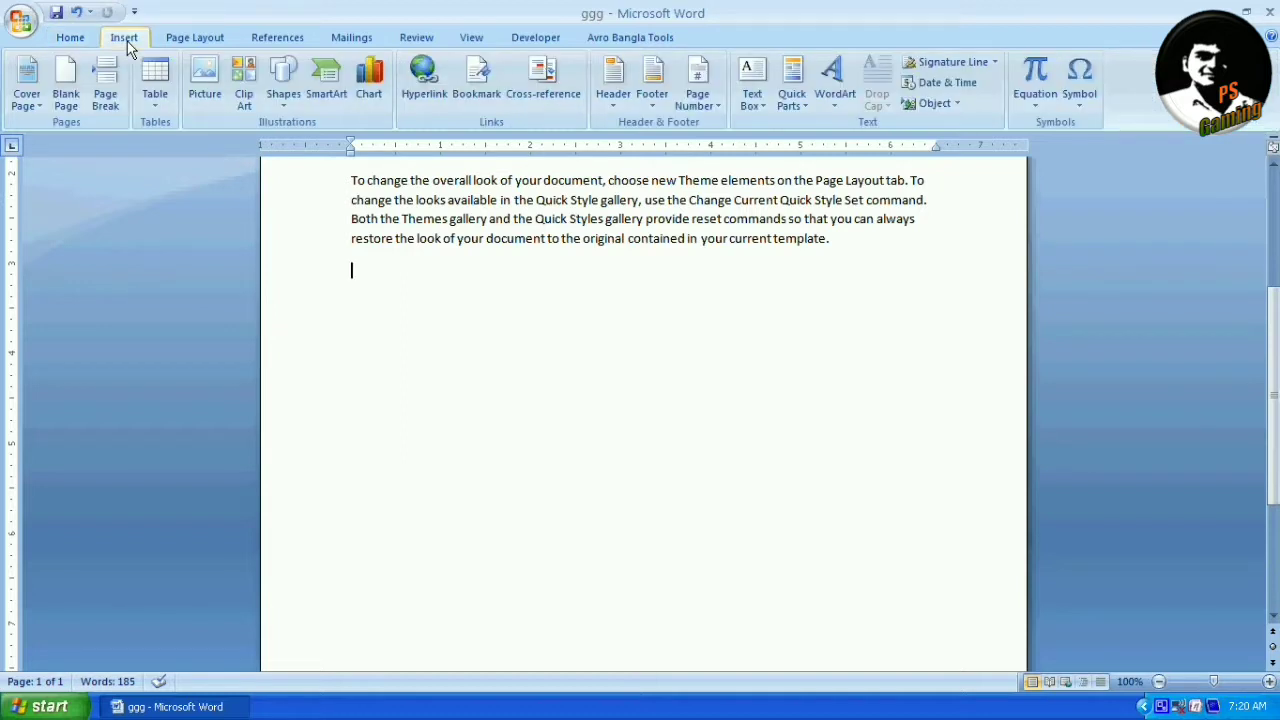
left_click(155, 95)
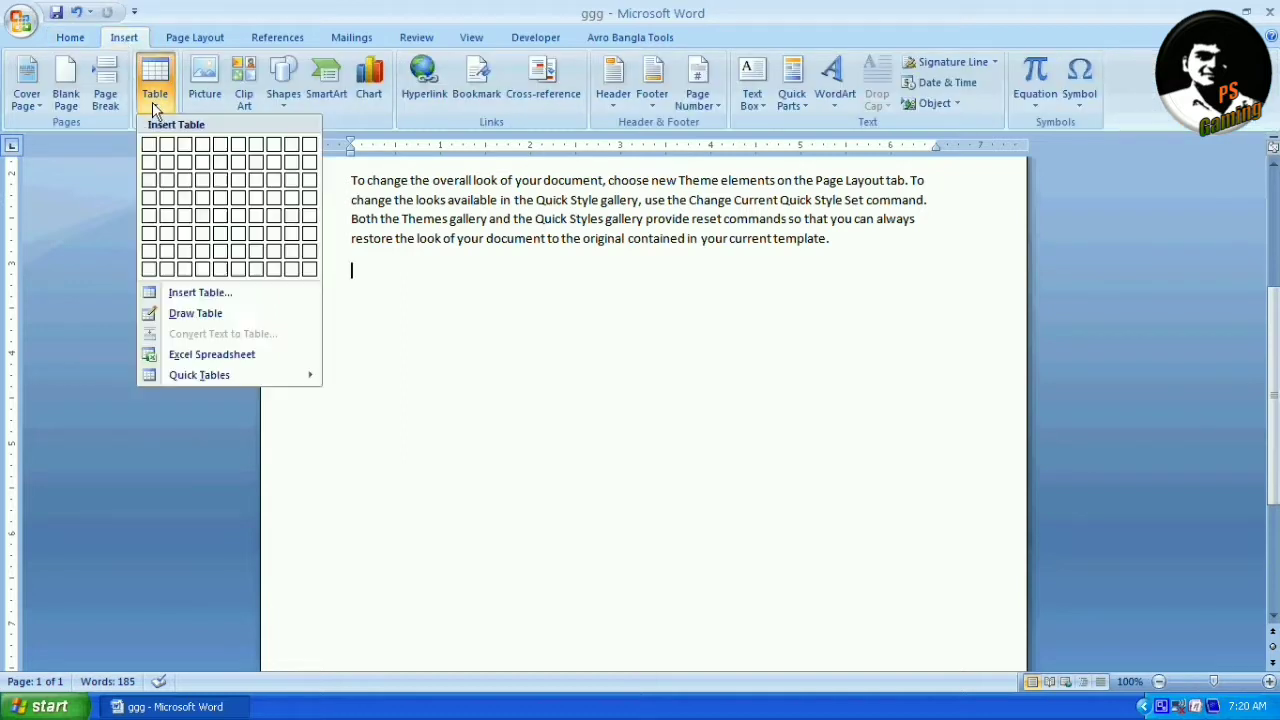
left_click(212, 364)
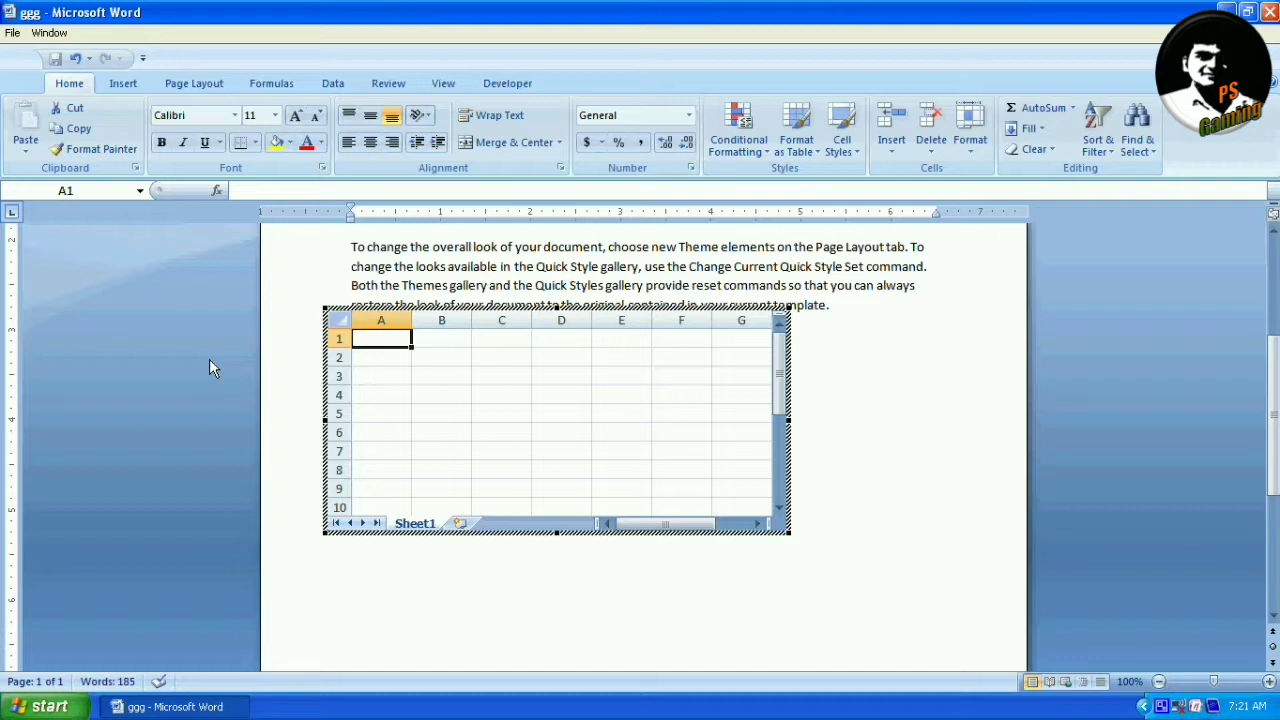
Step: Enter the heading Weeks in cell A1 of the embedded sheet
type("Weee")
key("BackSpace")
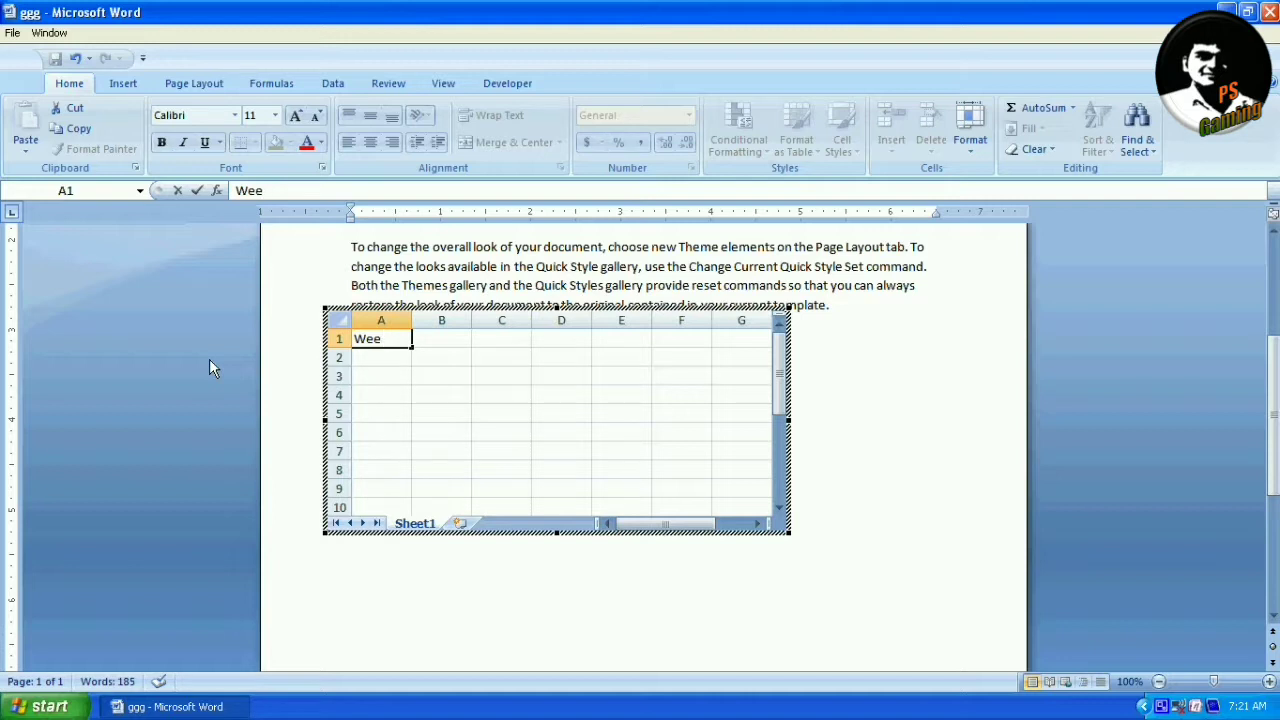
type("ks")
key("Tab")
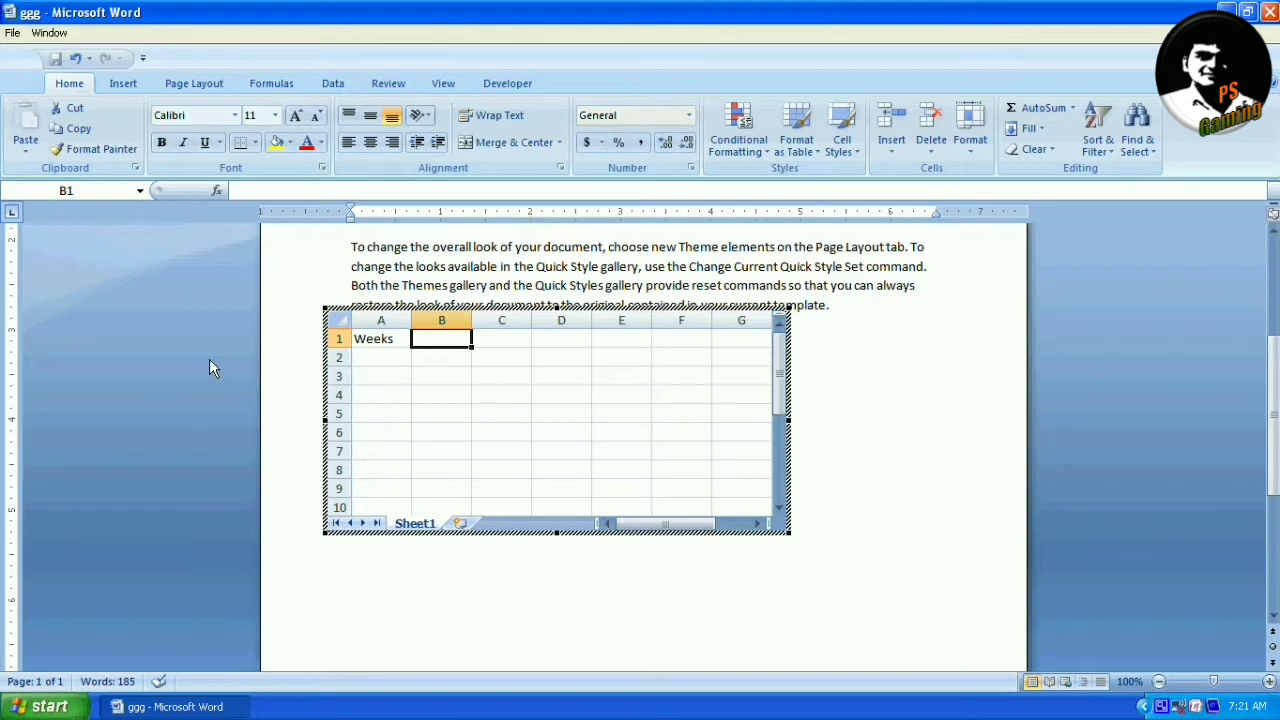
Step: Enter Monday in B1, fill the weekday names across through Sunday in H1, and clear the extra day from I1
type("Monday")
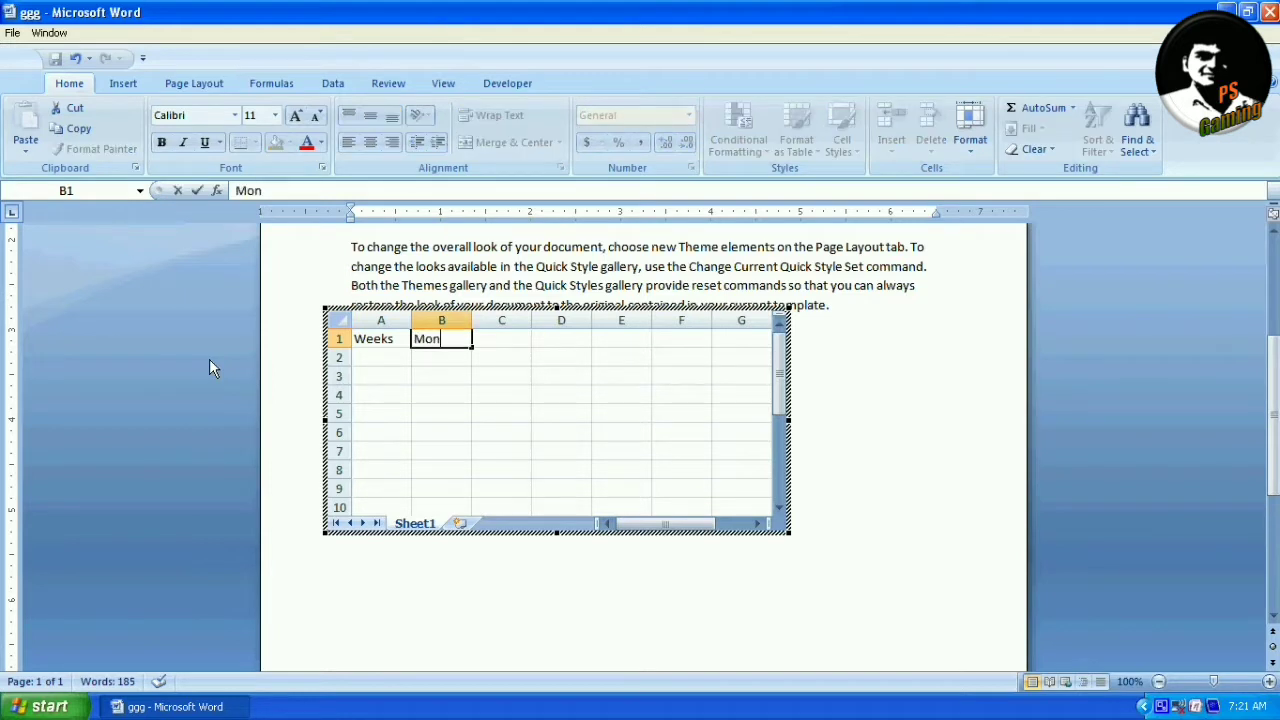
left_click(477, 370)
left_click(452, 341)
left_click_drag(472, 347, 748, 353)
left_click(681, 338)
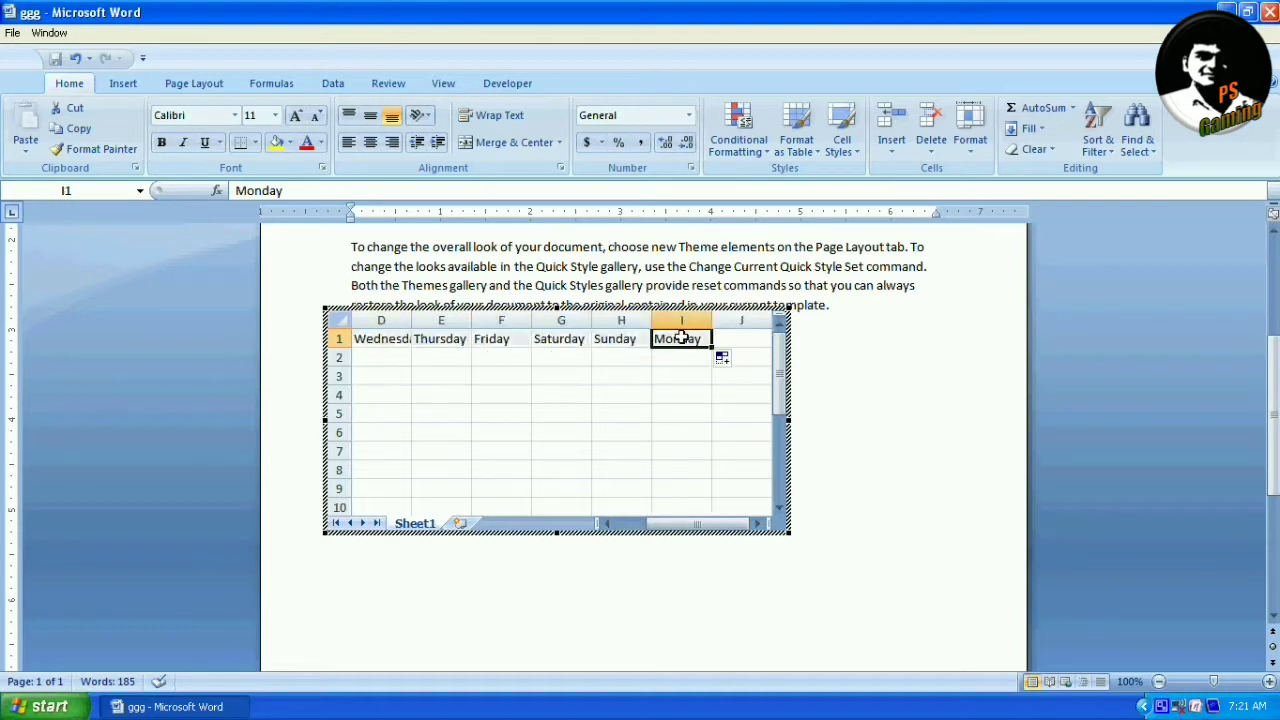
key("Delete")
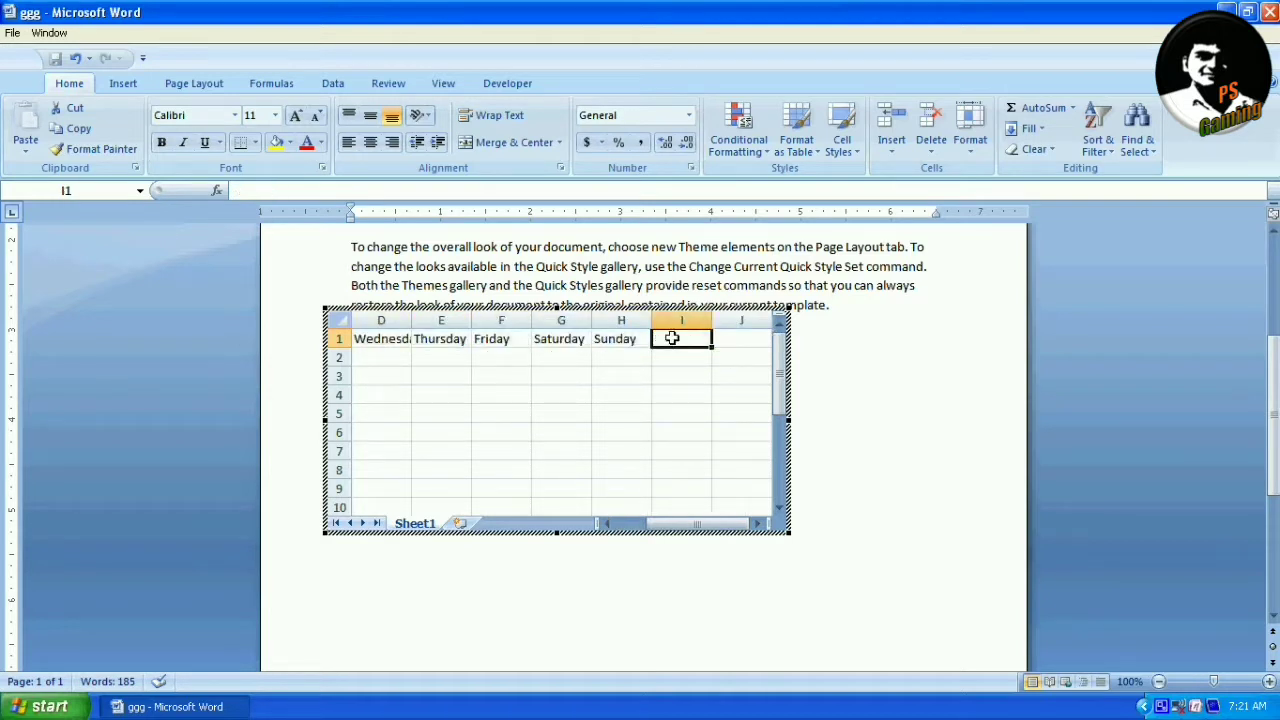
Step: Enter 1st in cell A2 under the Weeks heading
left_click(617, 357)
key("Left")
key("Left")
key("Left")
key("Left")
key("Left")
key("Left")
key("Left")
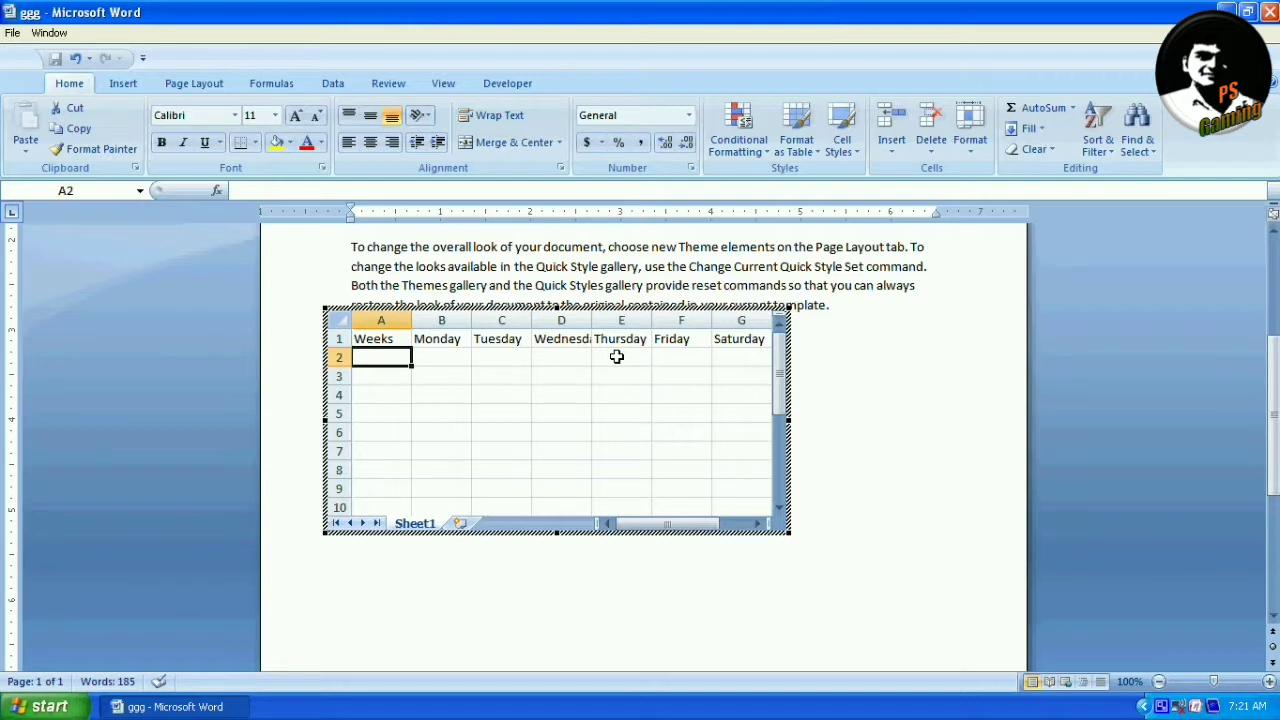
type("1")
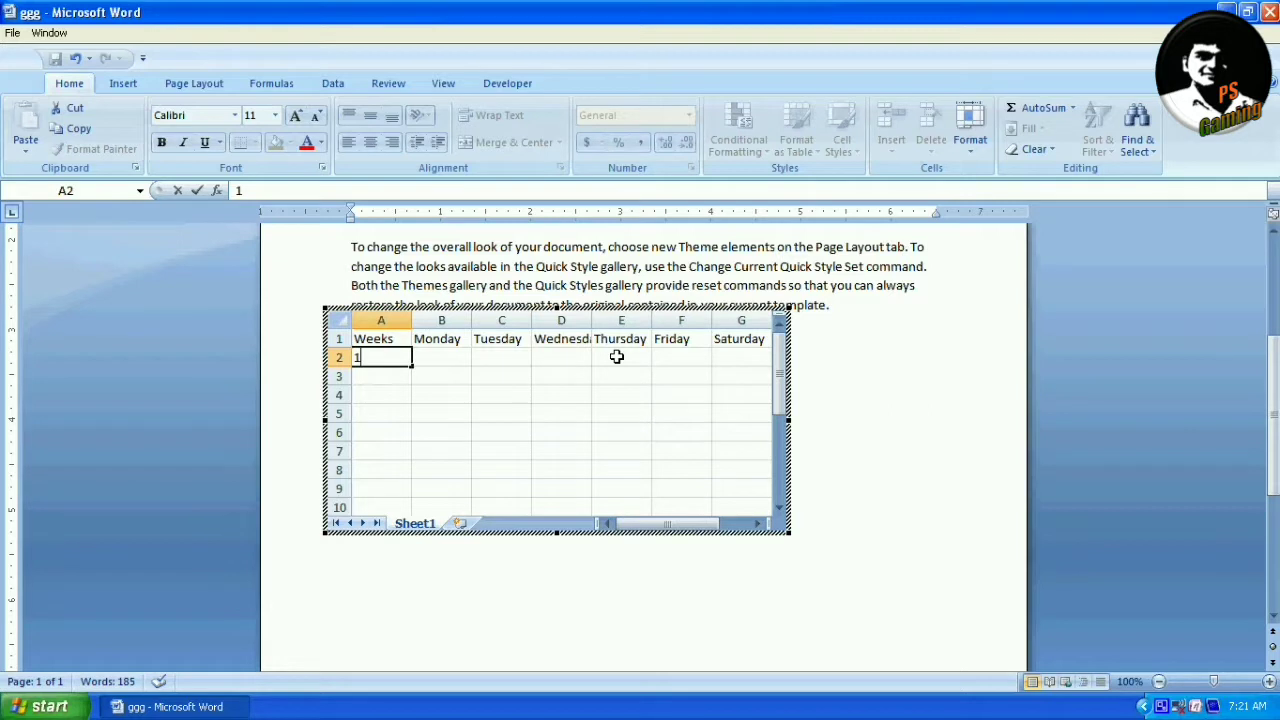
type("st")
key("Return")
key("Return")
Step: Fill the week series from A2 down to 4th in A5
left_click(399, 380)
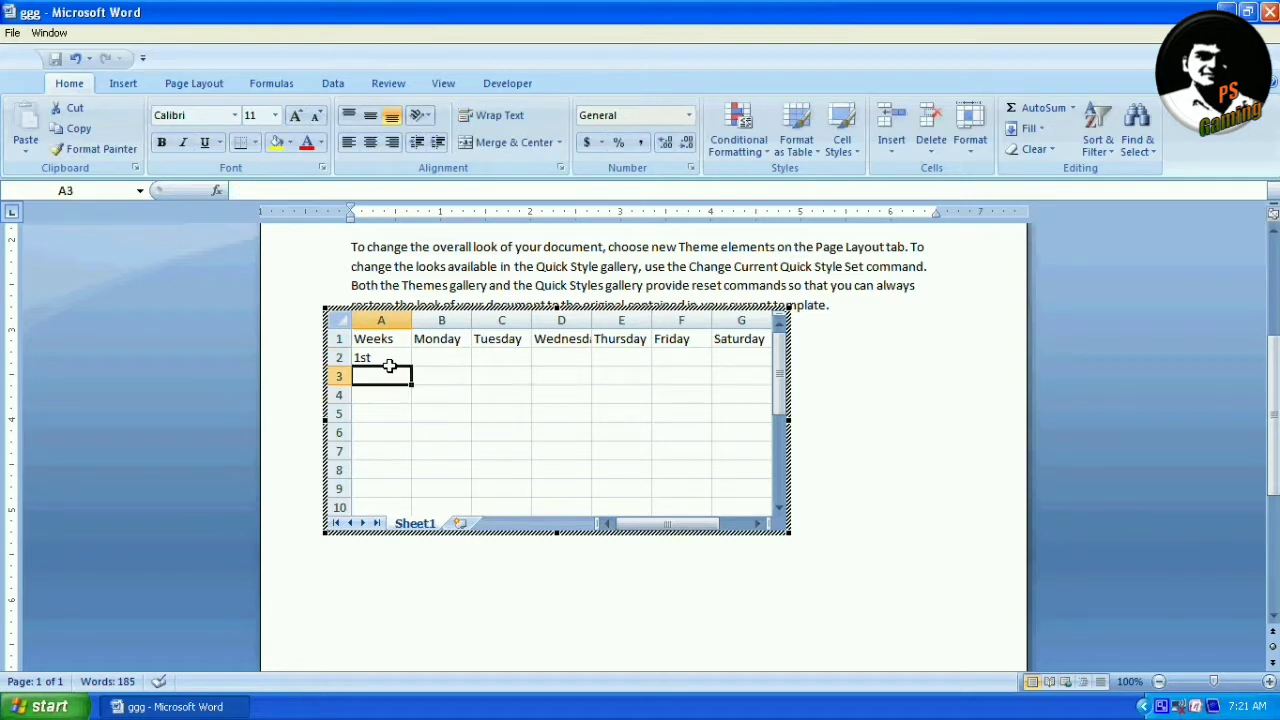
left_click(395, 358)
left_click_drag(413, 367, 411, 420)
left_click(404, 450)
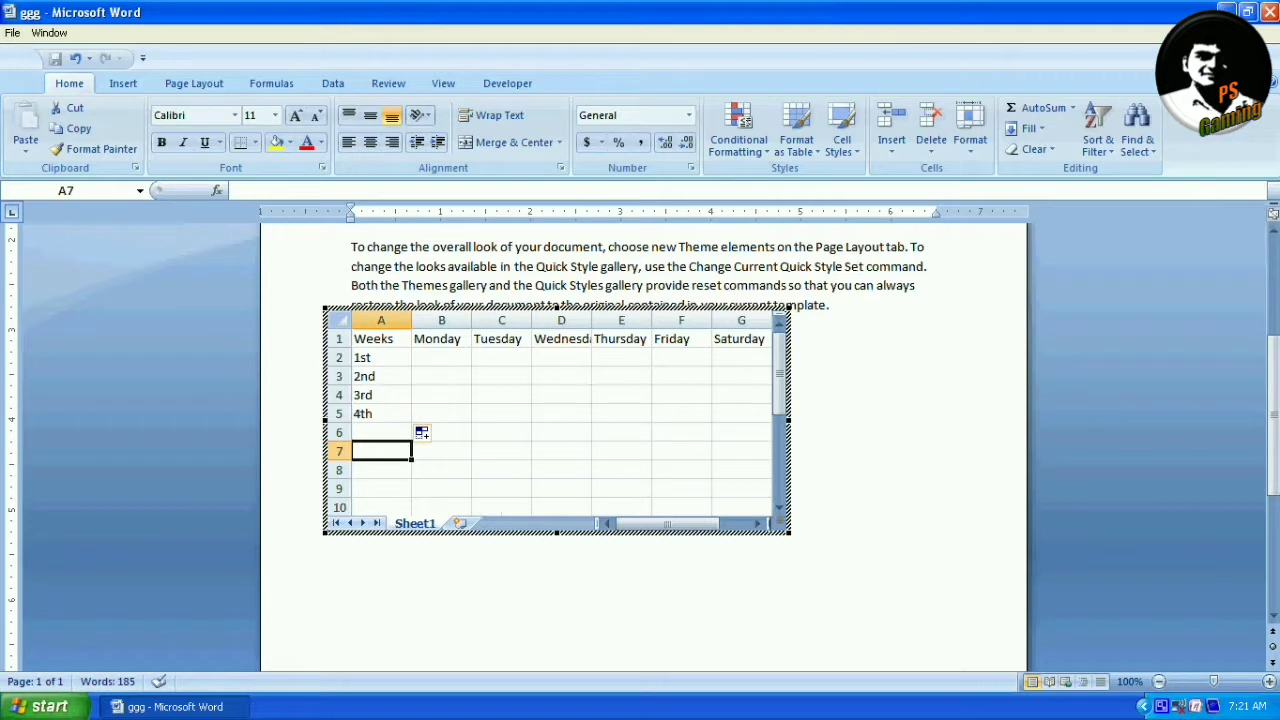
Step: Widen the embedded sheet's frame to show column I and enter the heading Collection in I1
left_click_drag(789, 532, 918, 538)
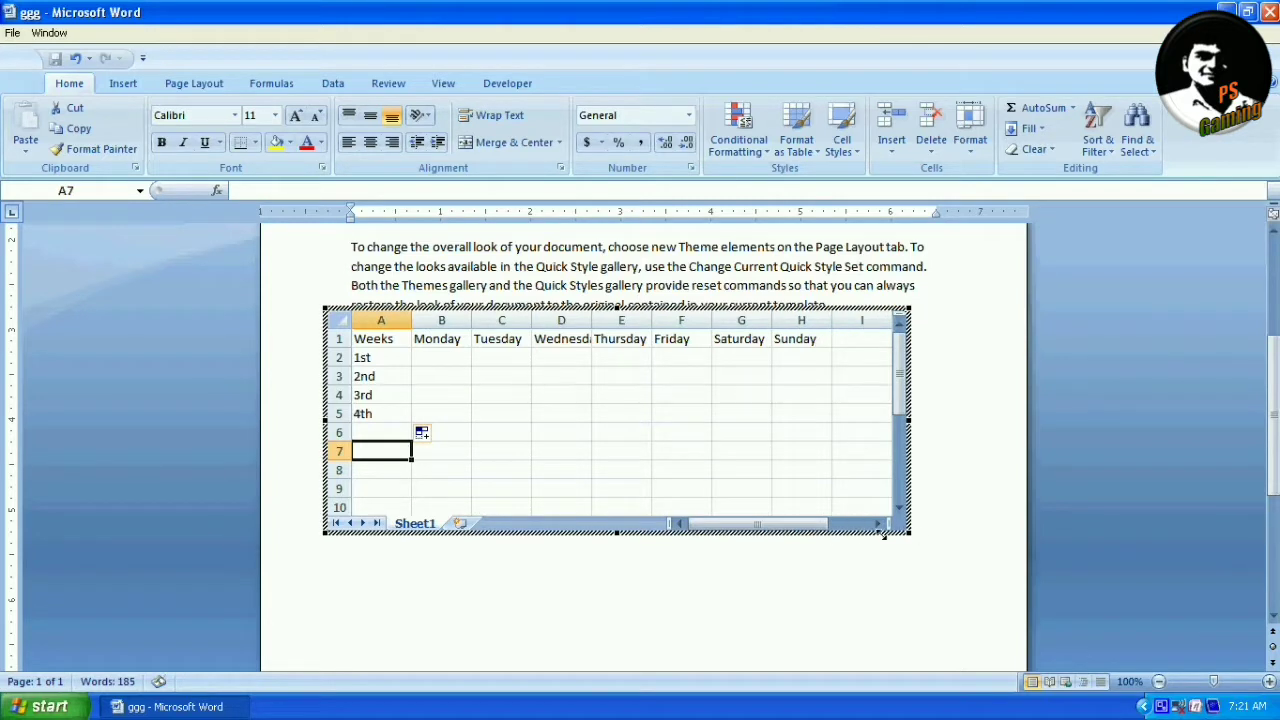
left_click(850, 342)
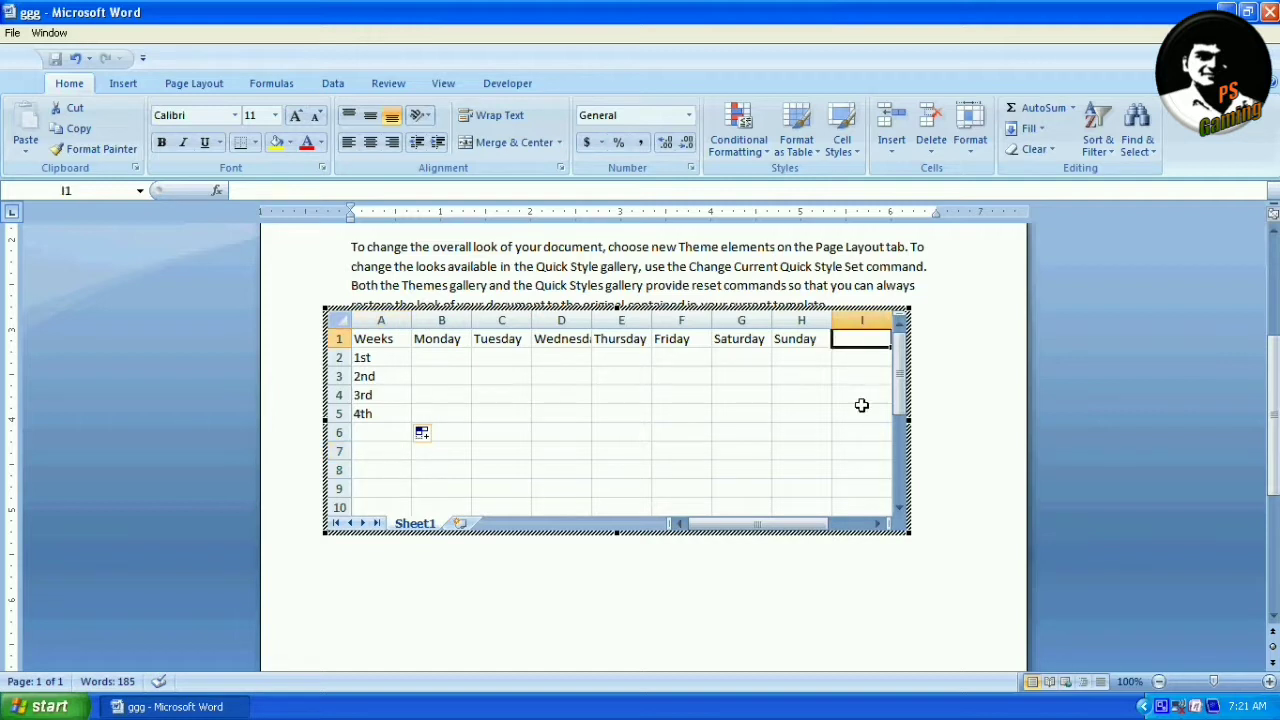
type("O")
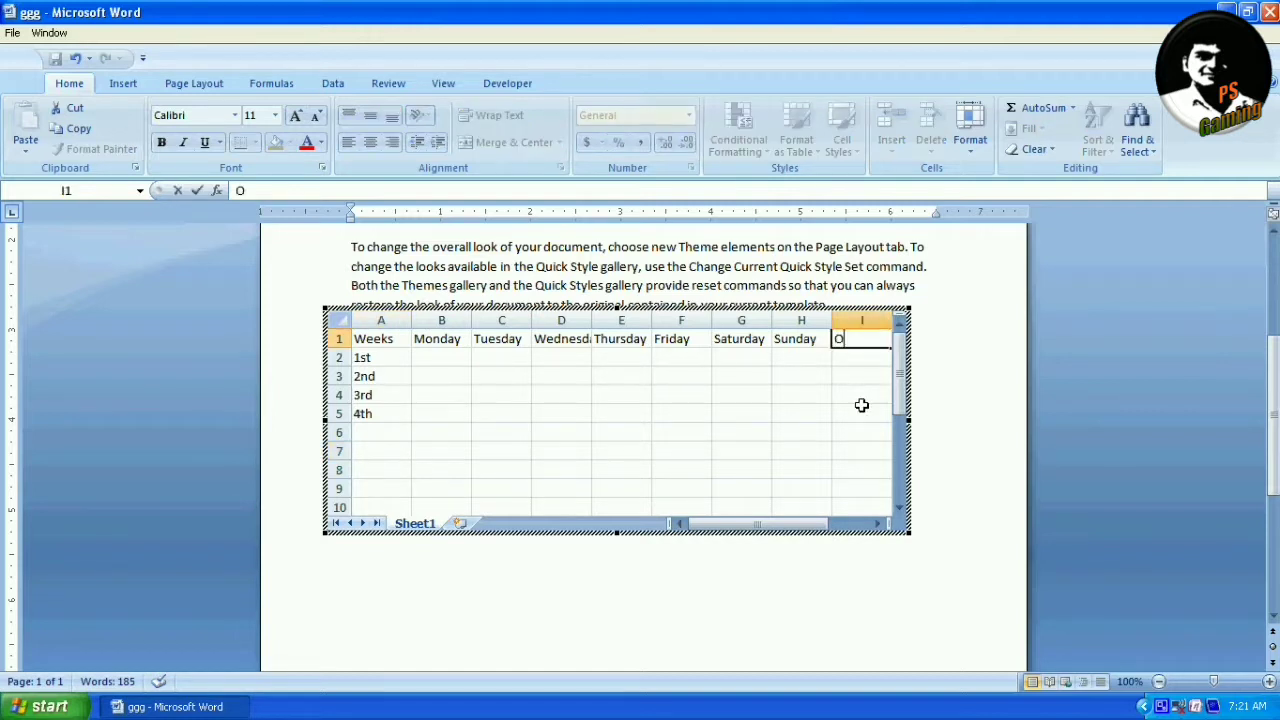
key("BackSpace")
type("Collection")
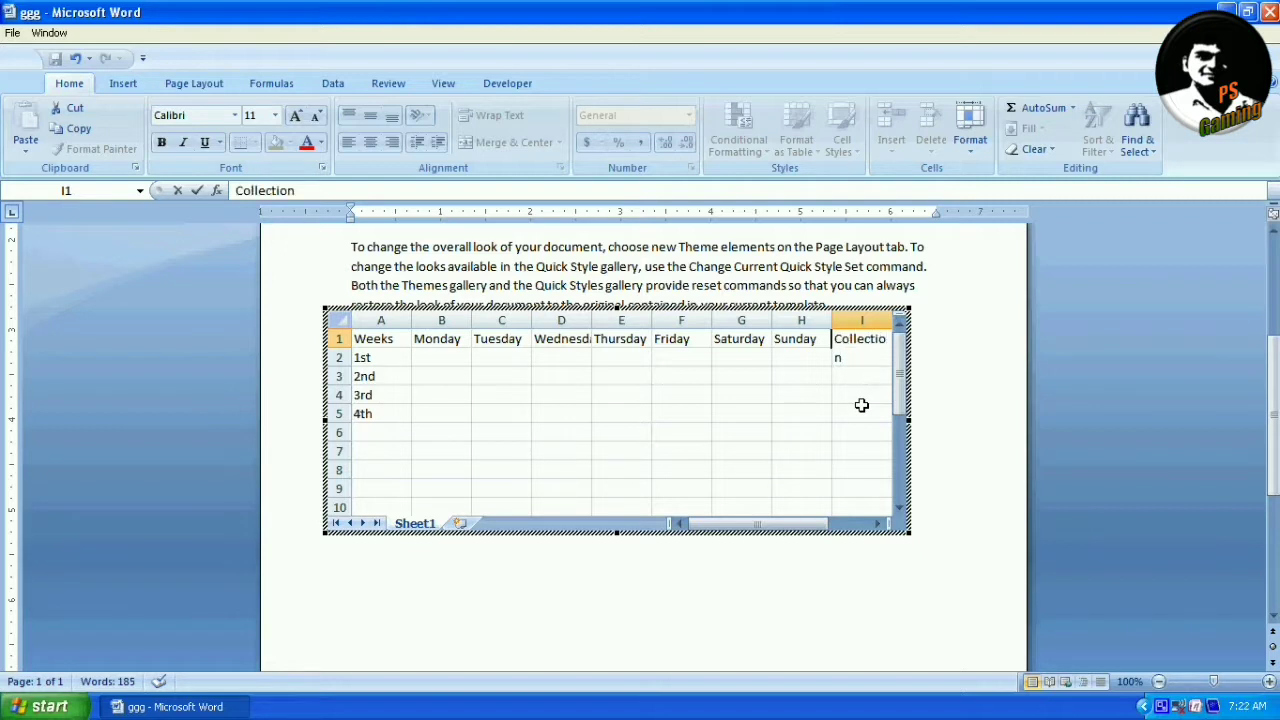
left_click(872, 425)
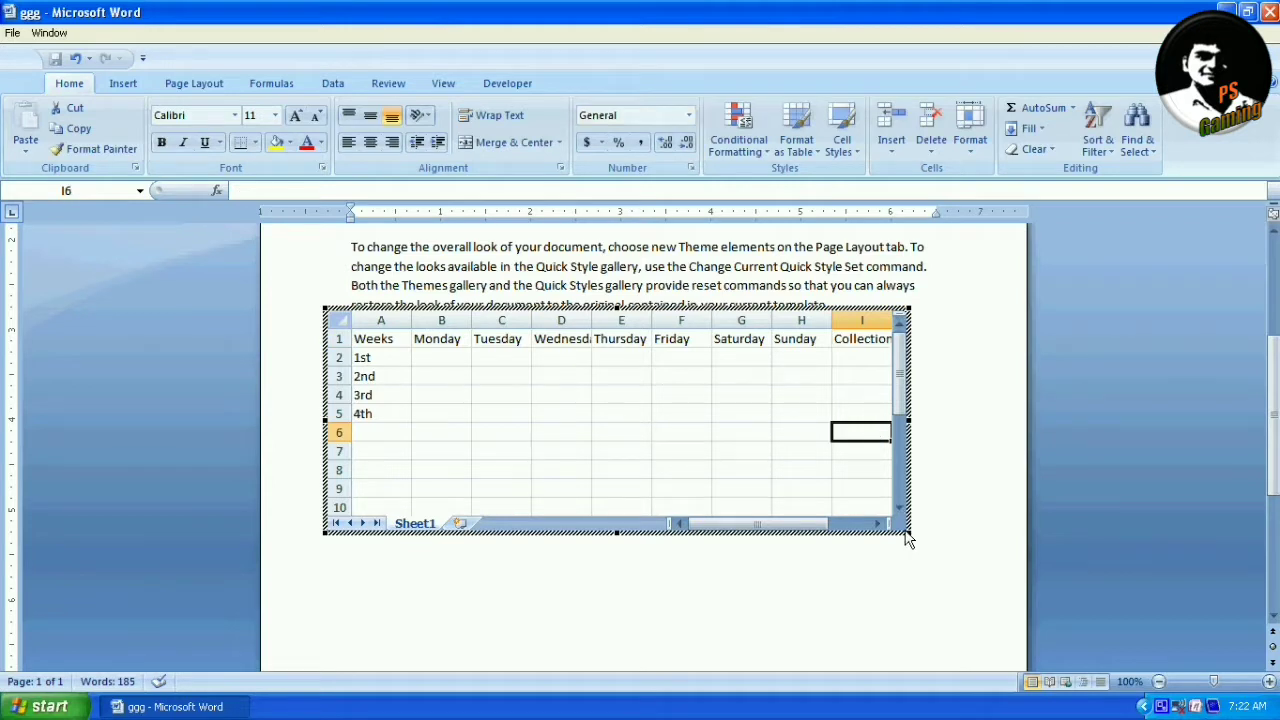
Step: Extend the sheet's frame to show column J and widen the Collection and Wednesday columns to fit their headings
left_click_drag(906, 536, 945, 534)
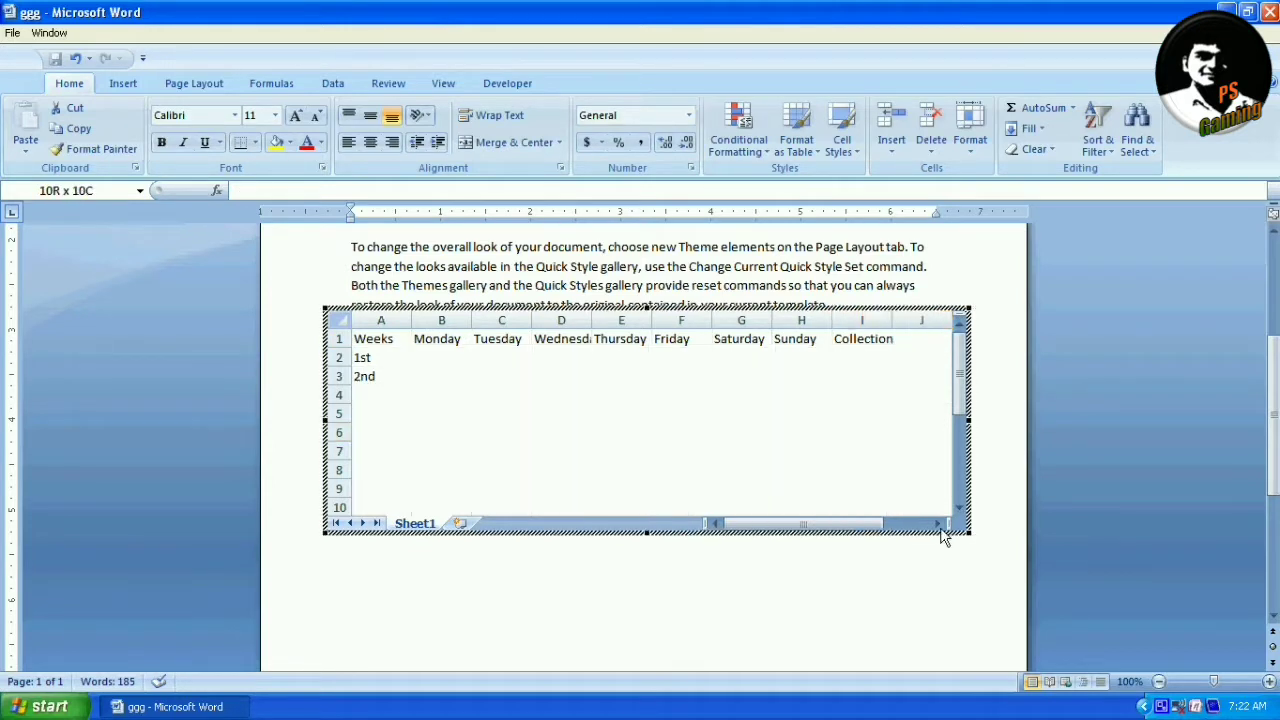
left_click_drag(892, 320, 897, 320)
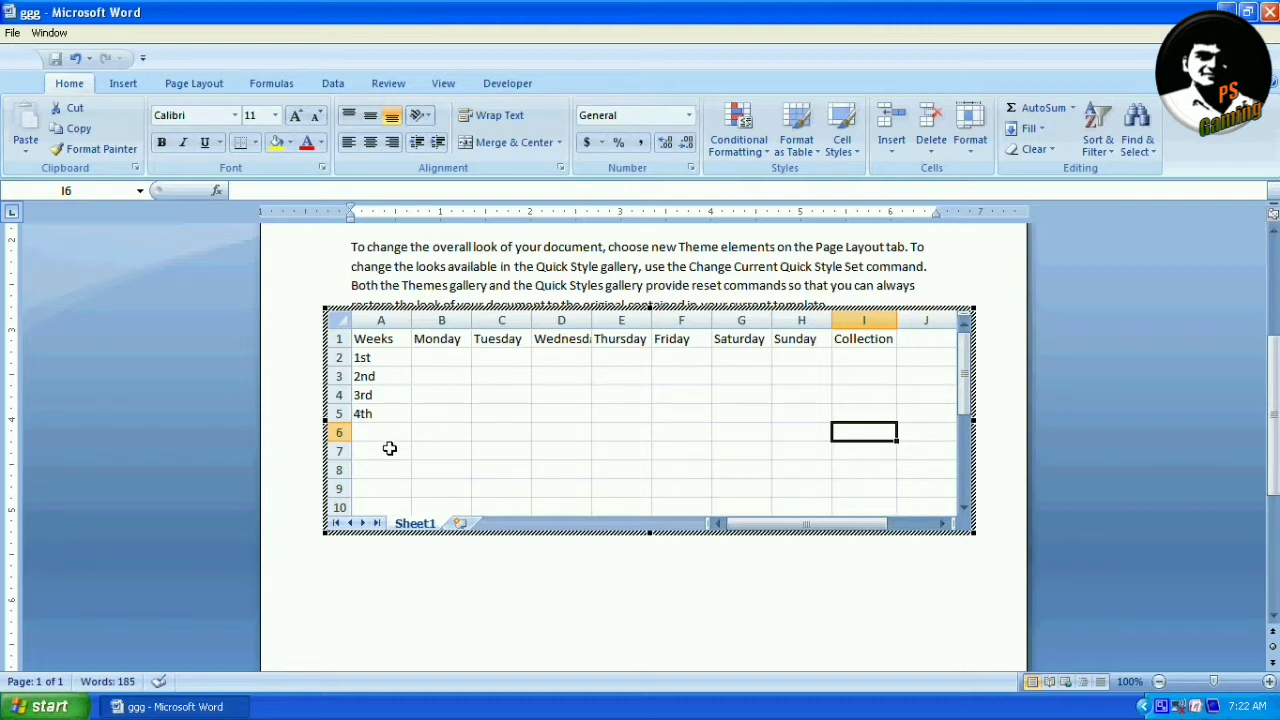
left_click_drag(592, 320, 611, 321)
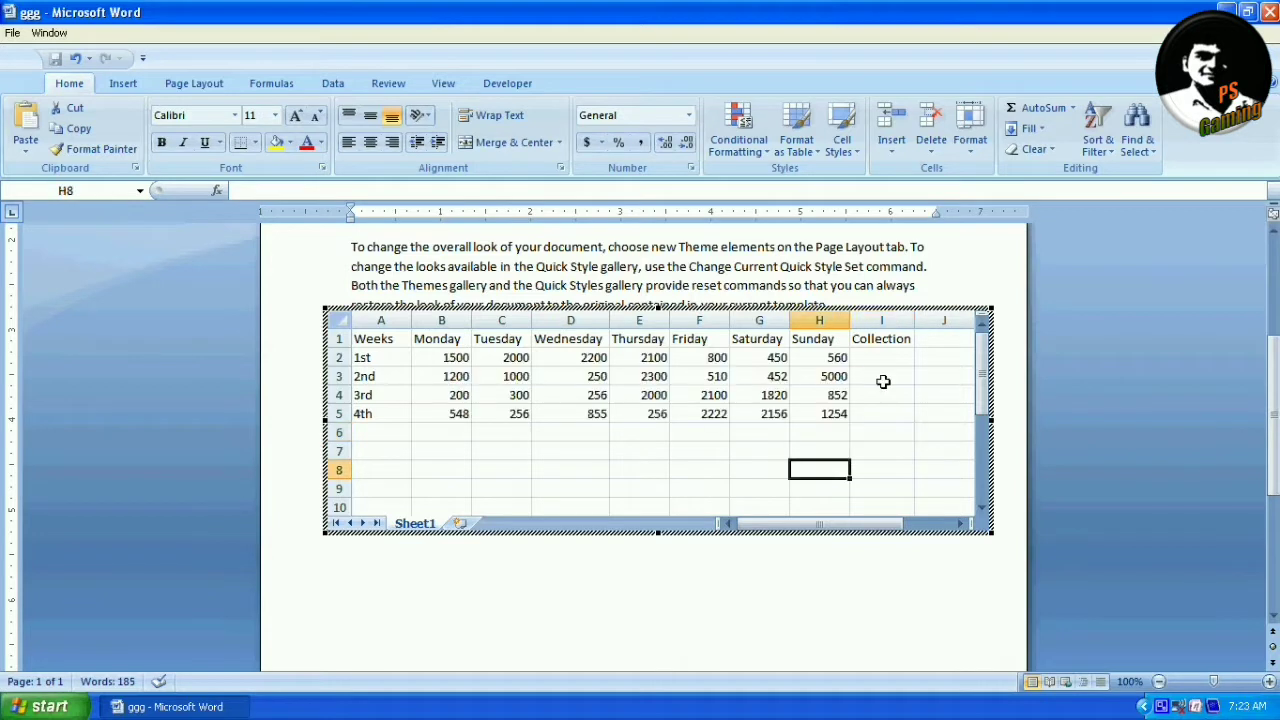
Step: Total the first week's daily amounts in I2 with the formula =SUM(B2:H2)
left_click(872, 360)
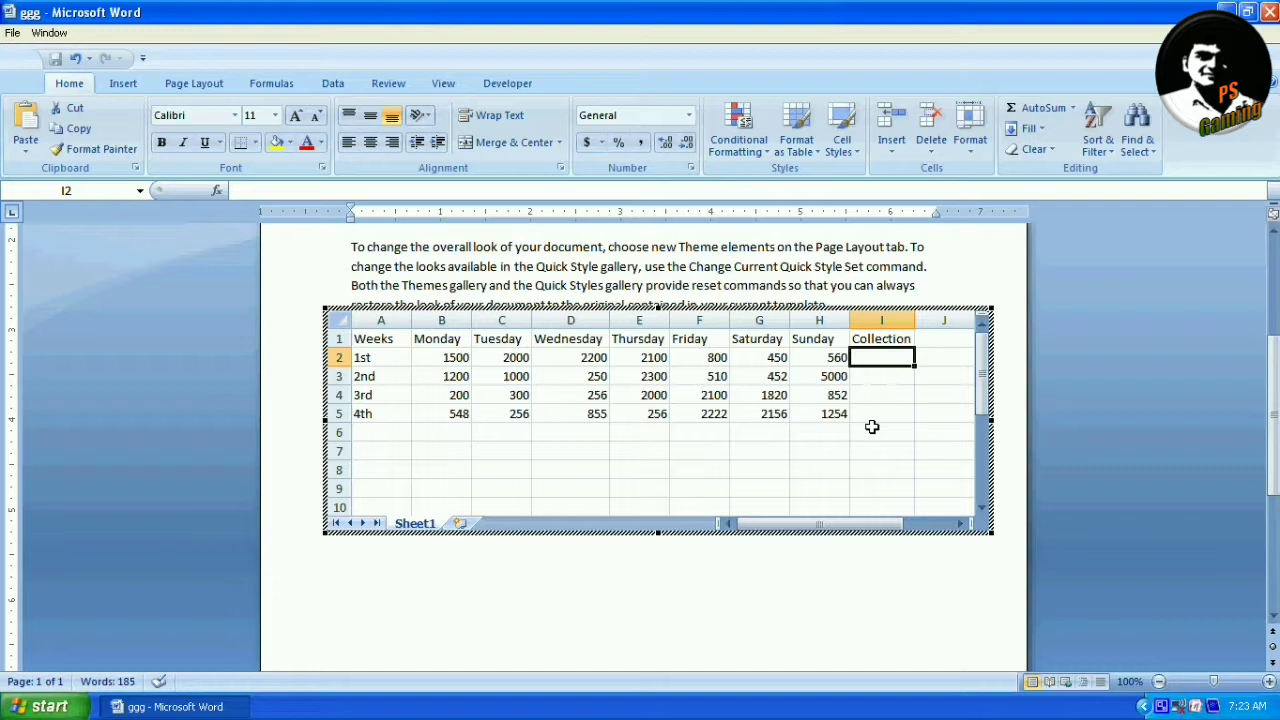
type("=su")
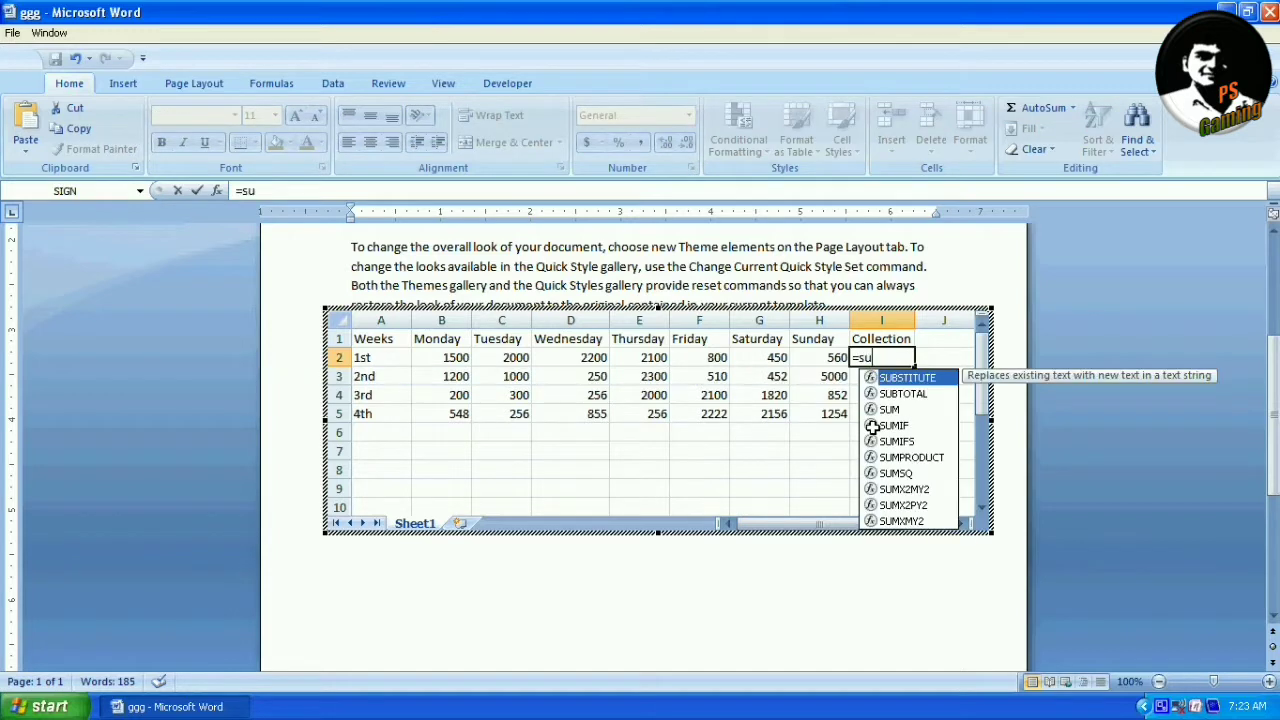
type("m(")
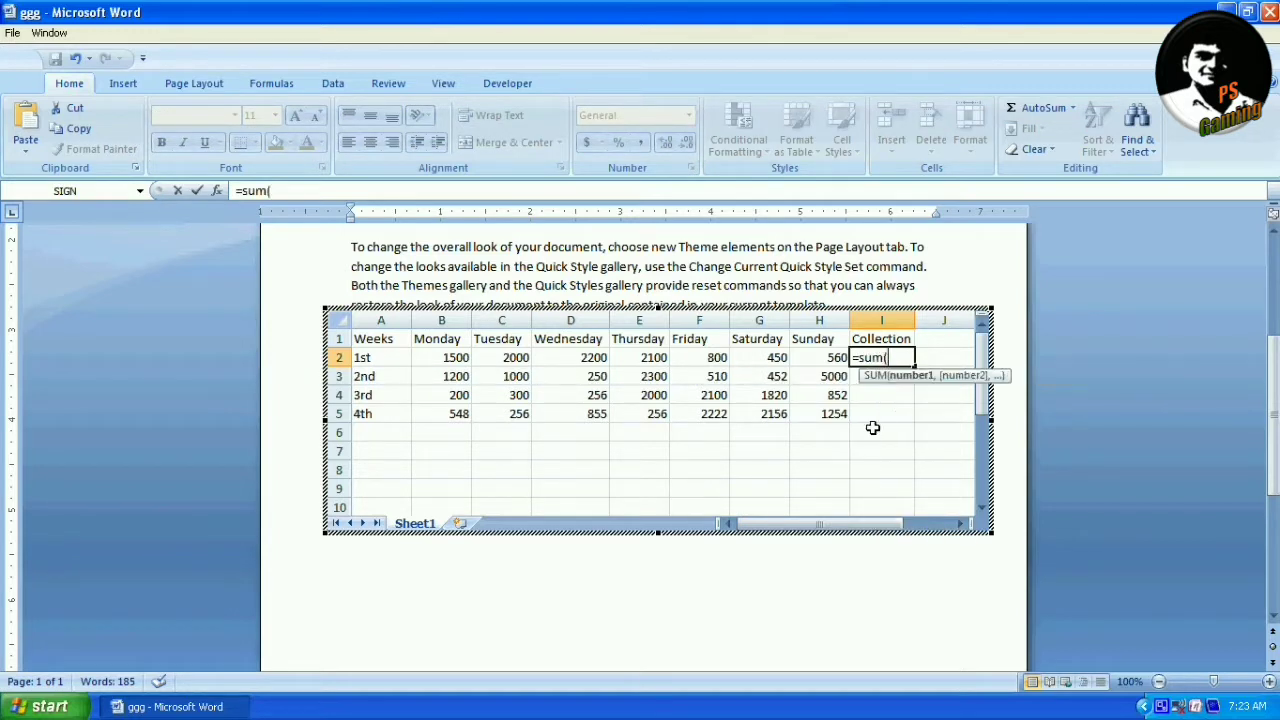
left_click_drag(444, 357, 803, 357)
type(")")
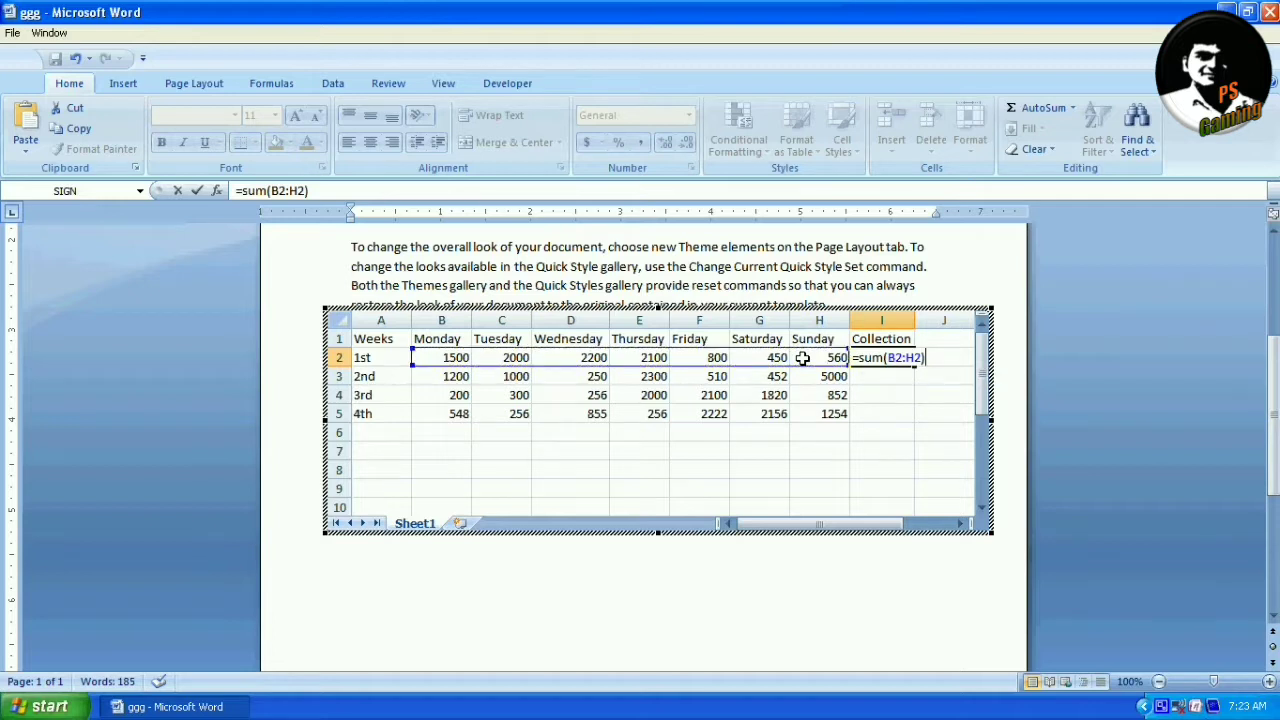
key("Return")
Step: Copy the sum formula from I2 down the Collection column through I5
left_click(890, 361)
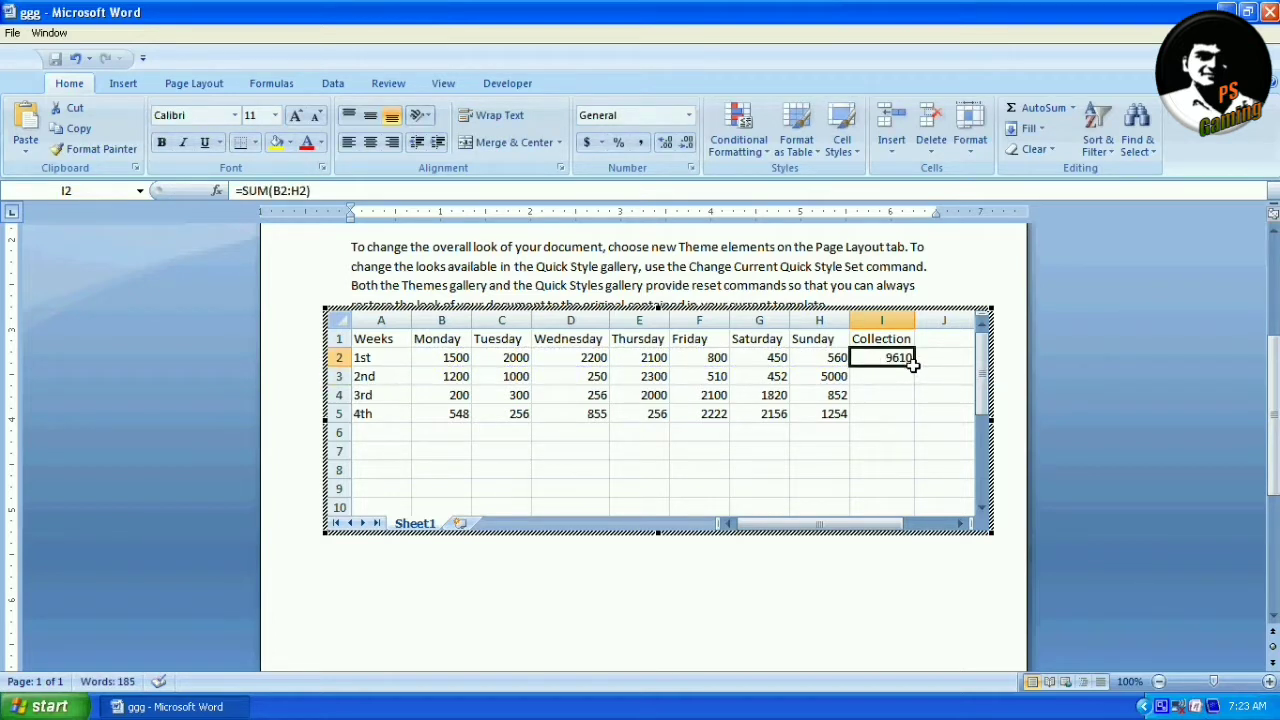
double_click(915, 366)
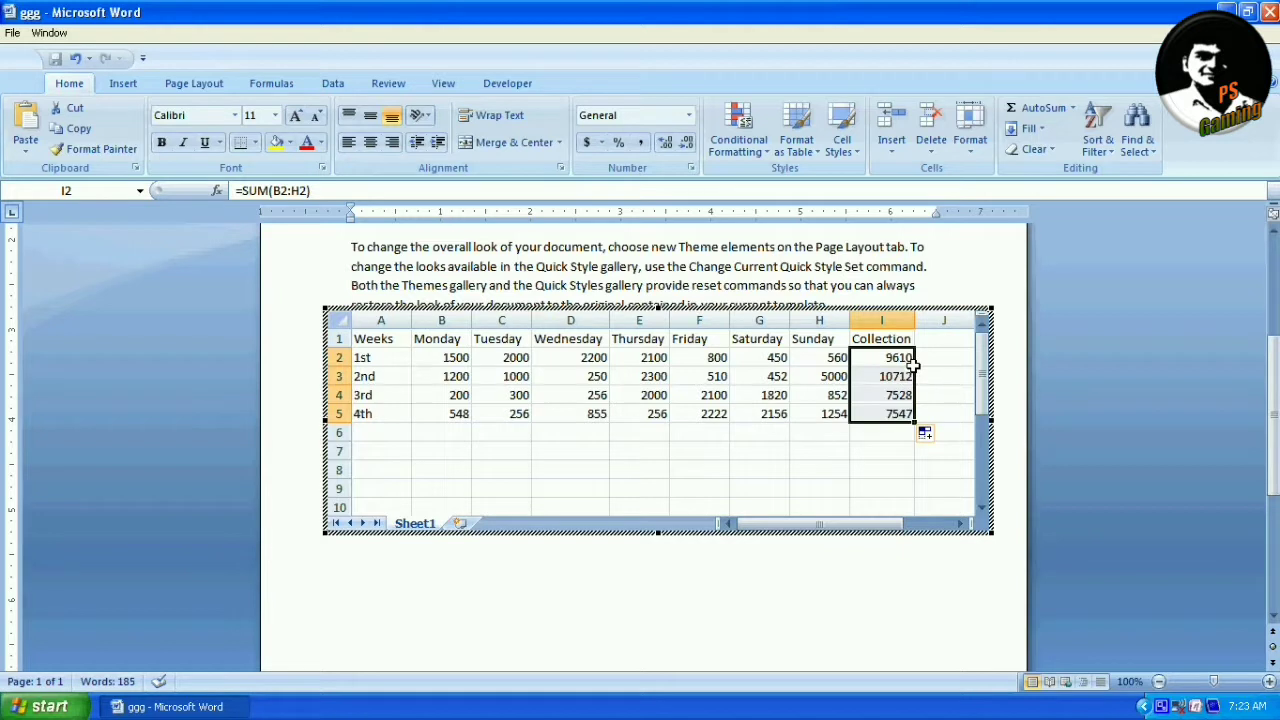
left_click(890, 434)
Step: Apply thick black outline and inside borders to the whole table, A1:I5
left_click_drag(896, 414, 385, 340)
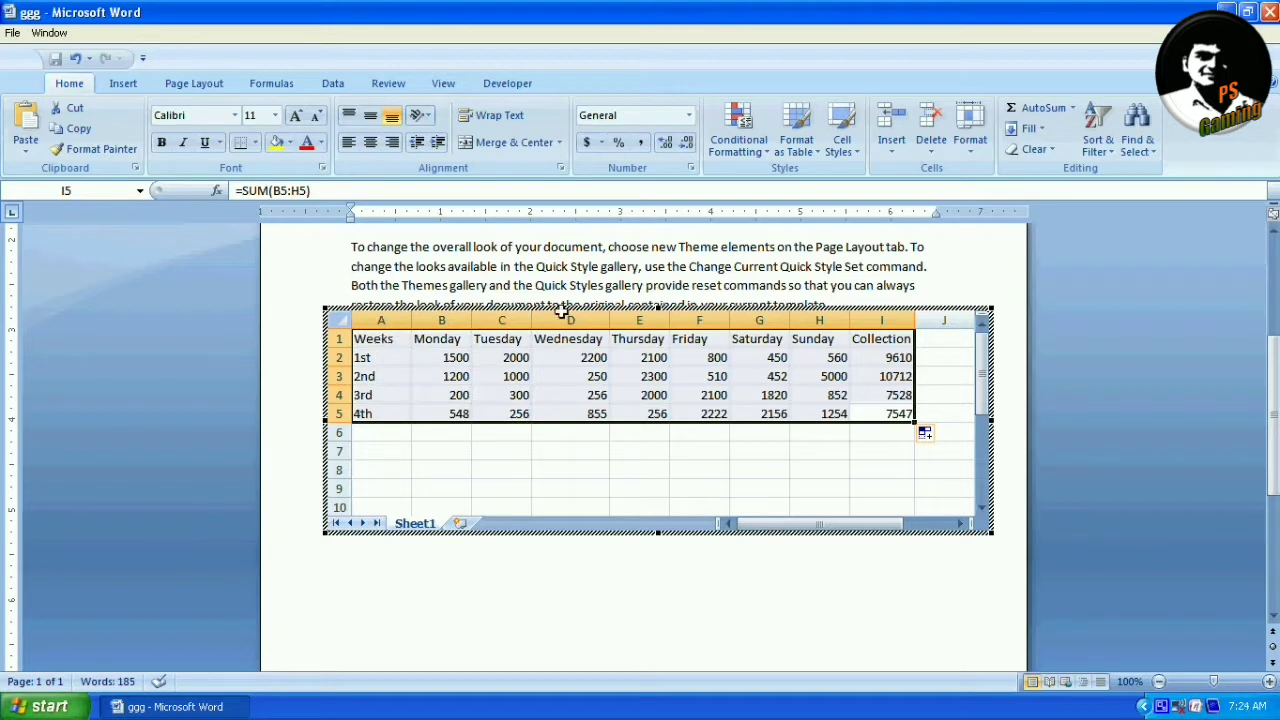
left_click(256, 143)
left_click(326, 585)
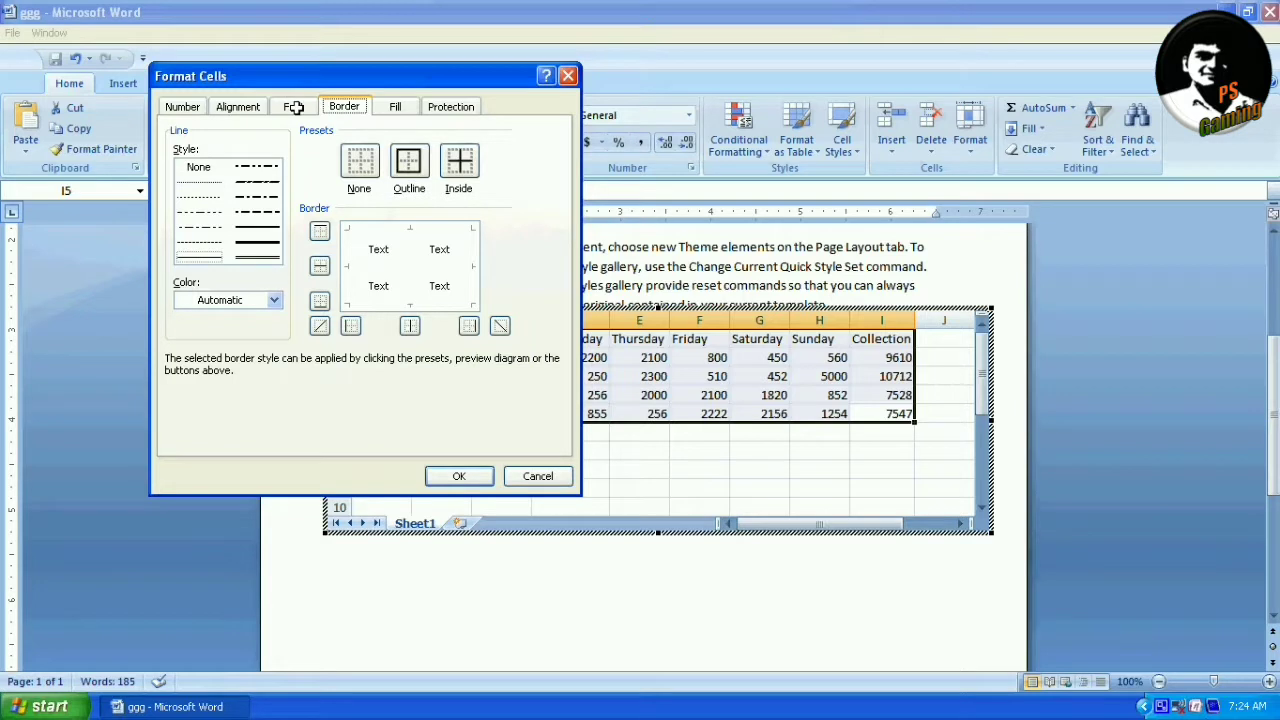
left_click(255, 243)
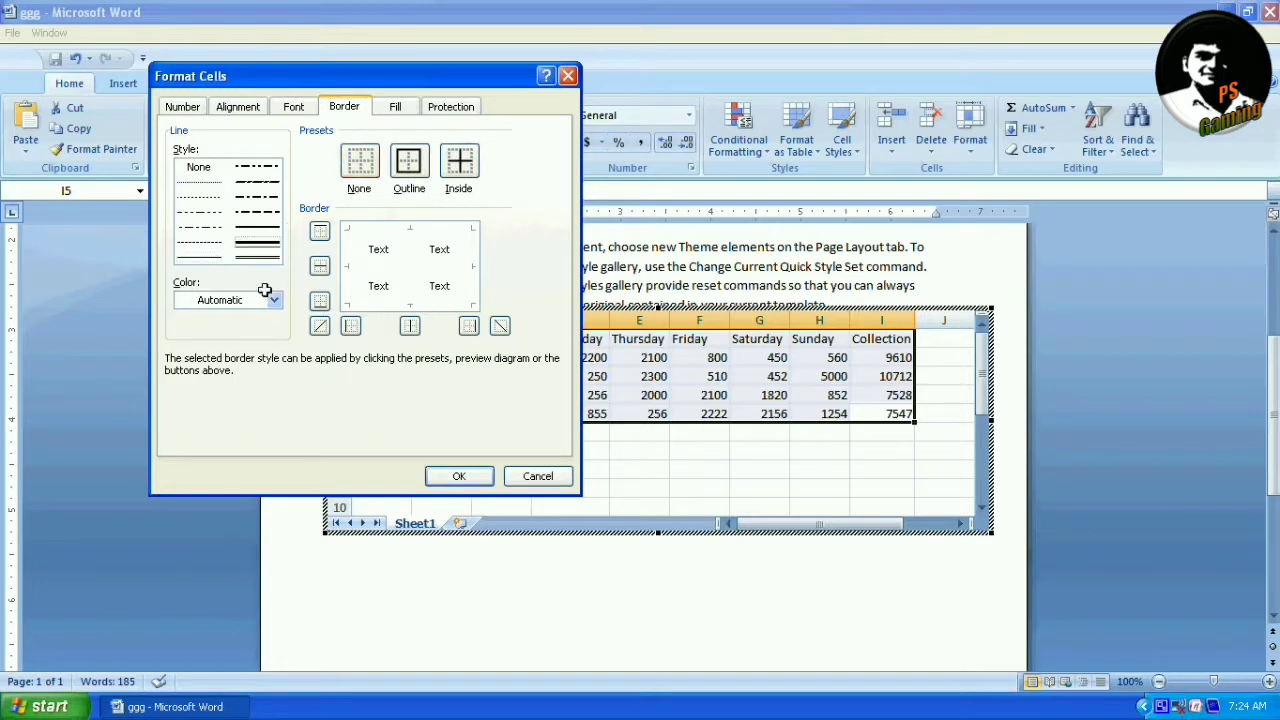
left_click(272, 300)
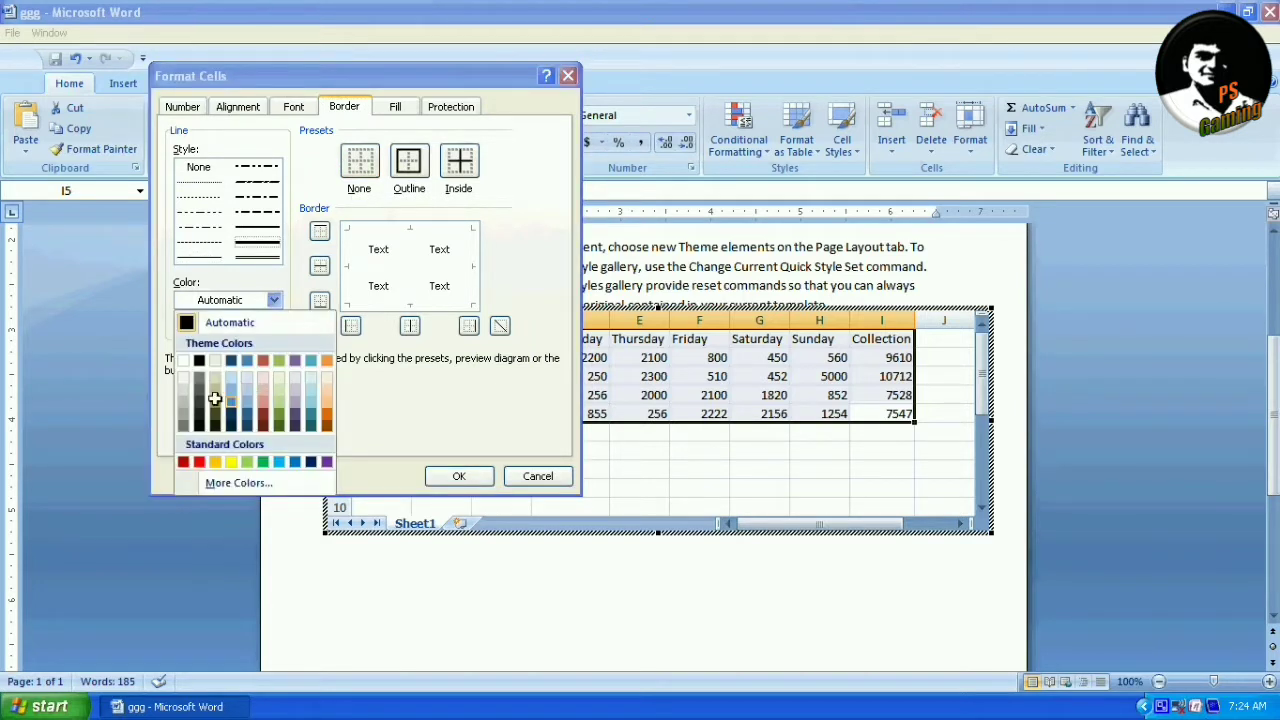
left_click(199, 360)
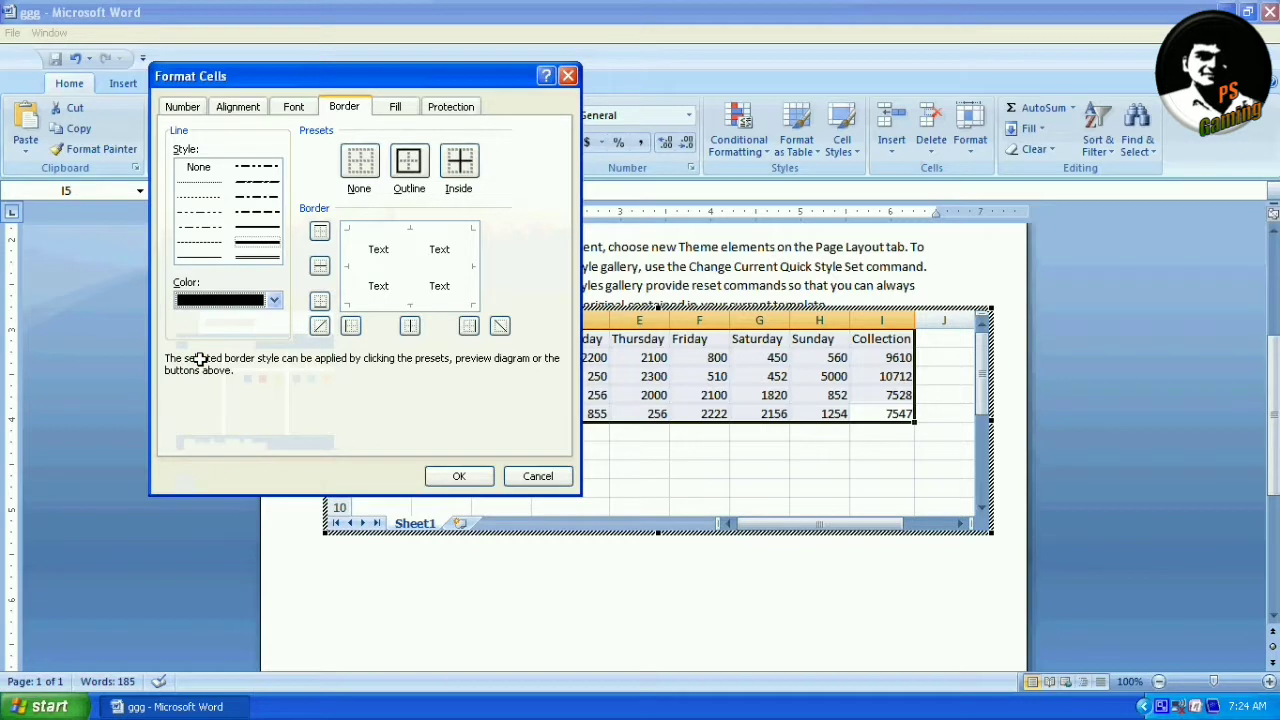
left_click(409, 170)
left_click(459, 162)
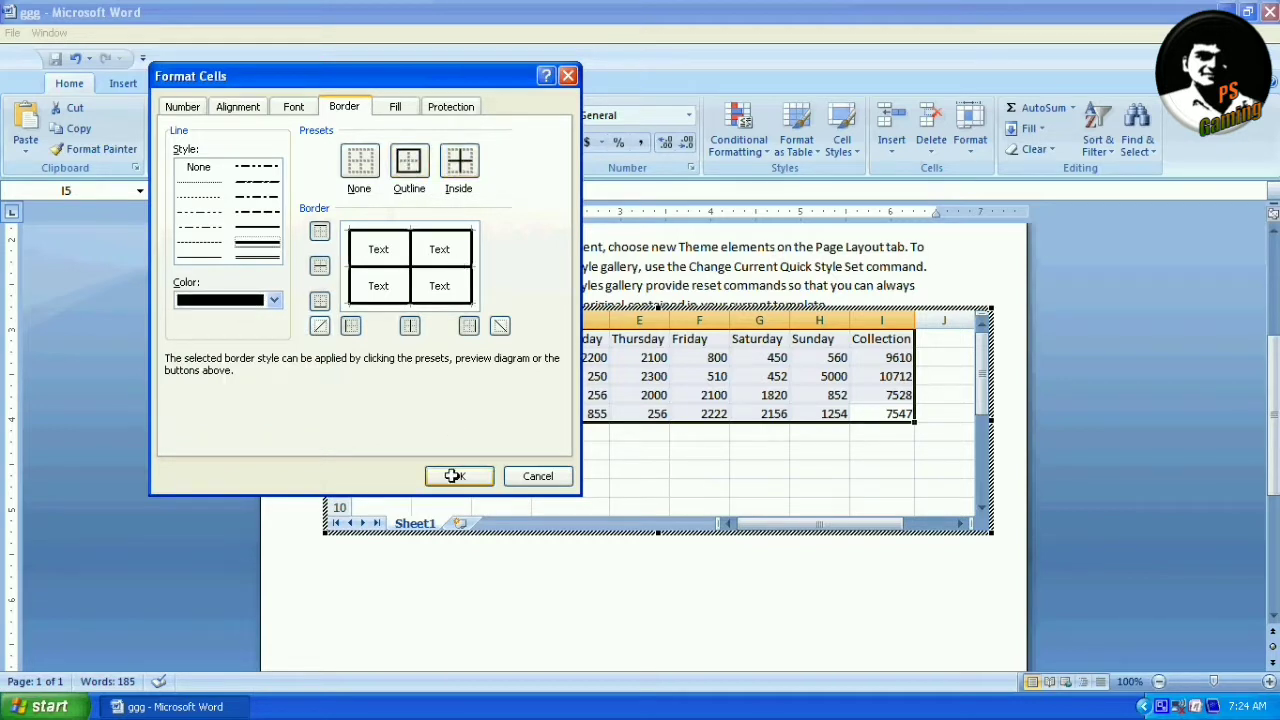
left_click(453, 476)
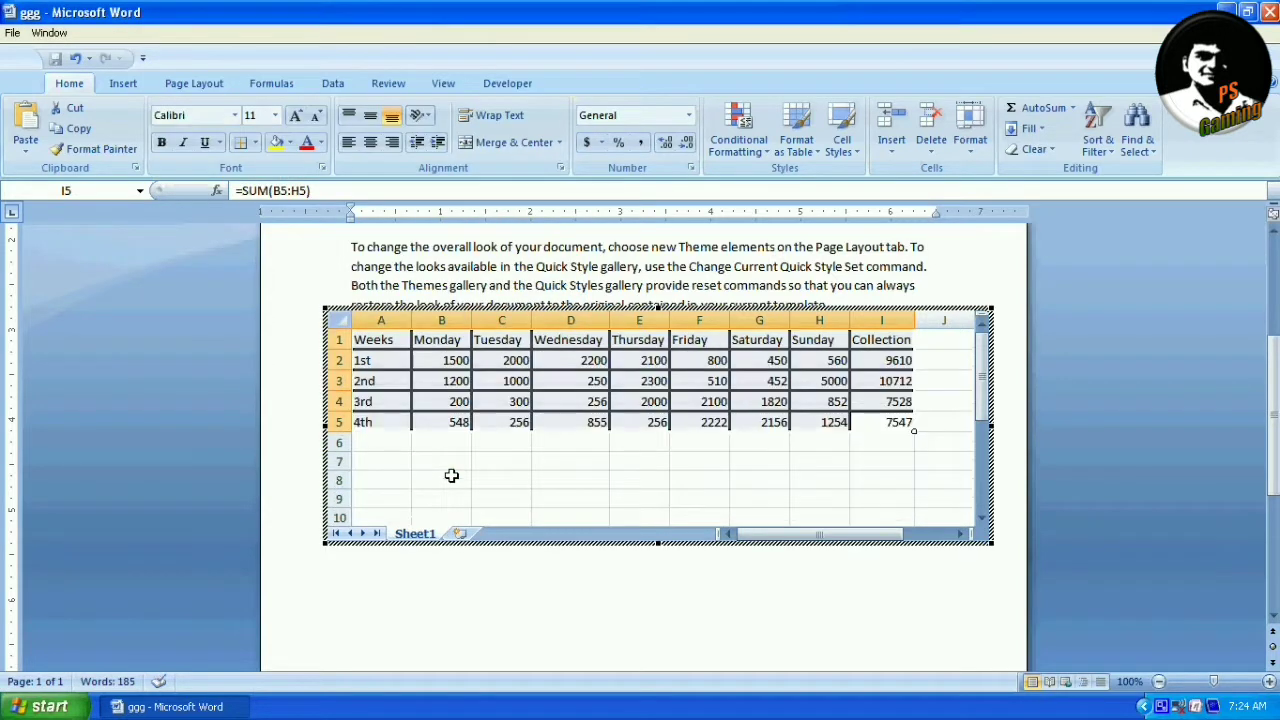
left_click(459, 462)
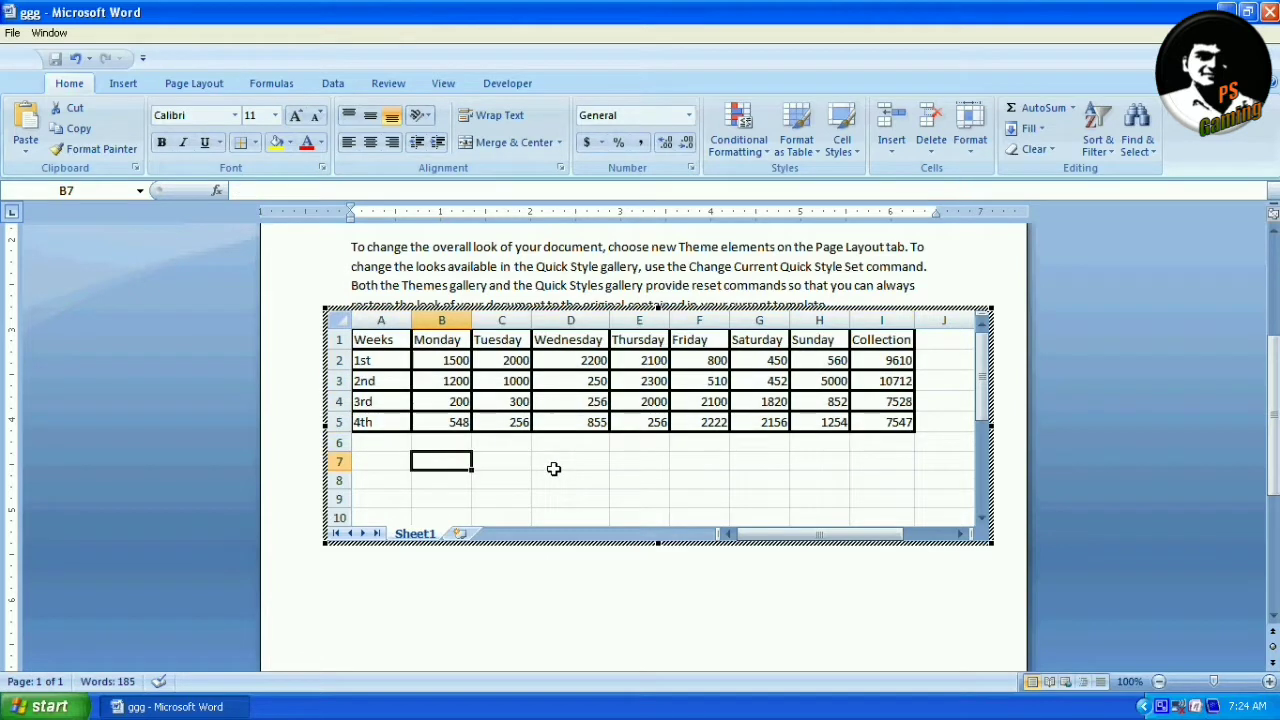
Step: Color the text of A1:I5 red and fill the cells with gray
left_click_drag(884, 424, 378, 332)
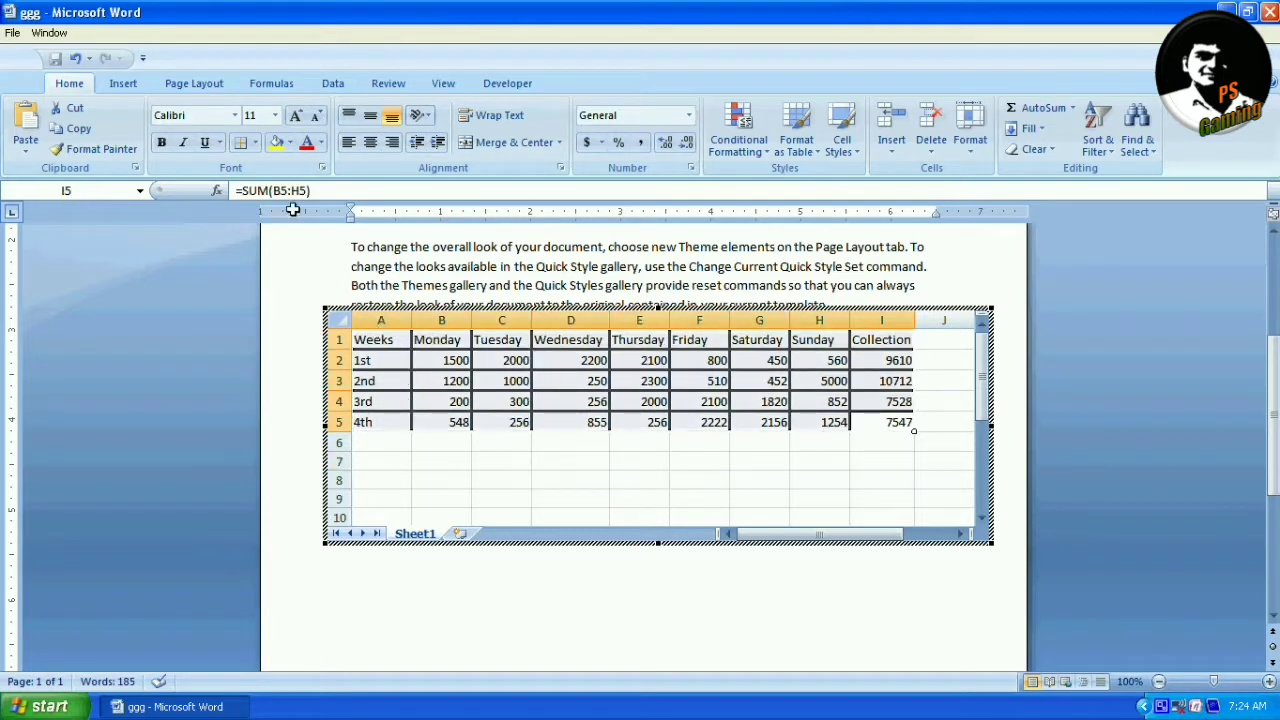
left_click(321, 143)
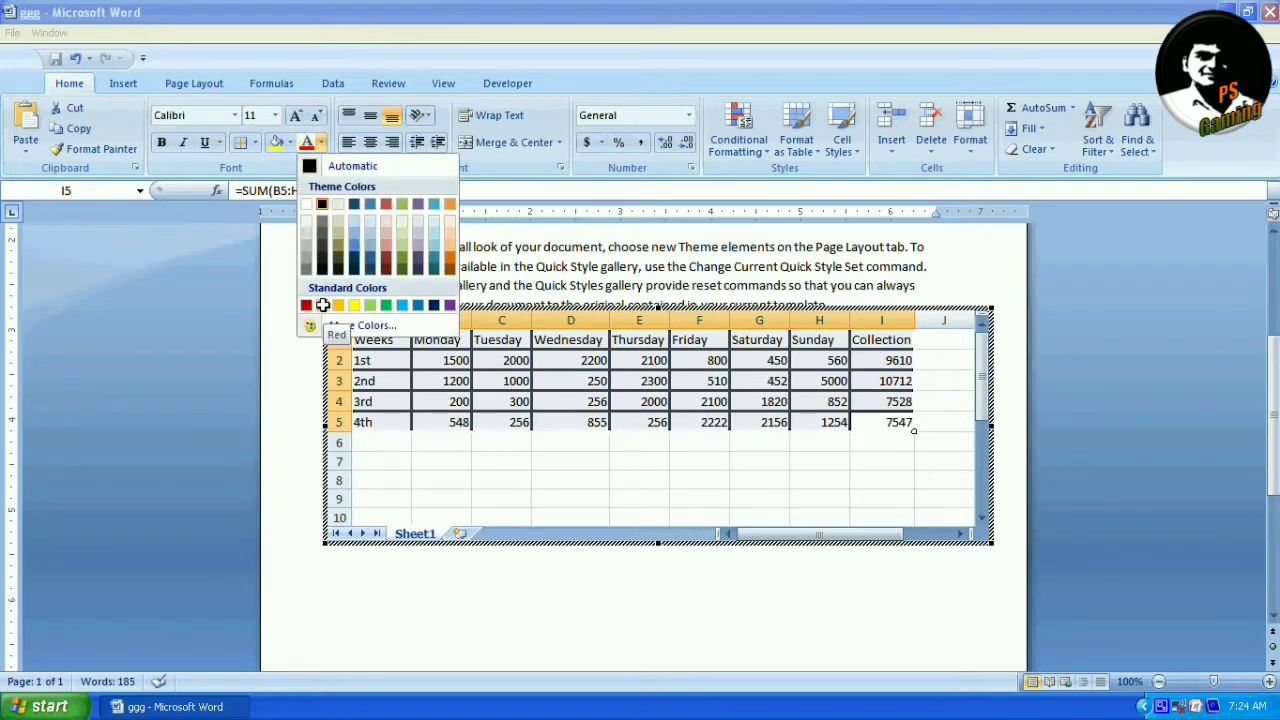
left_click(322, 305)
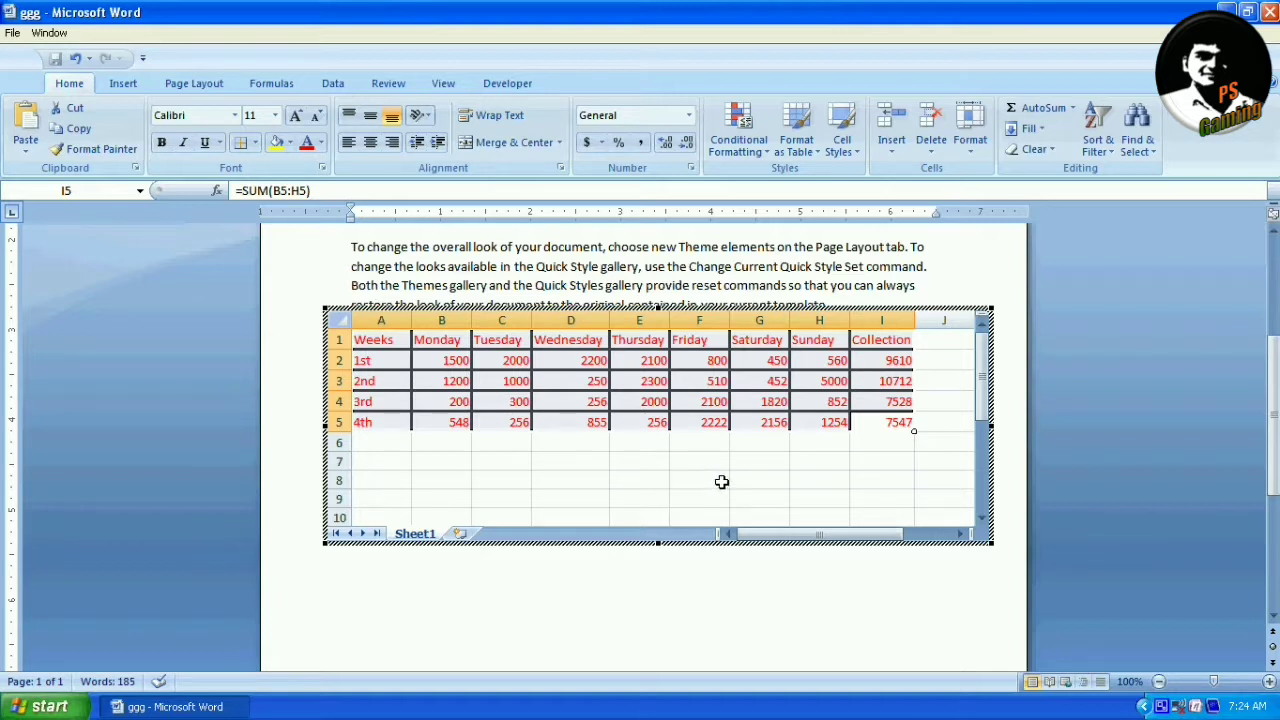
left_click(290, 143)
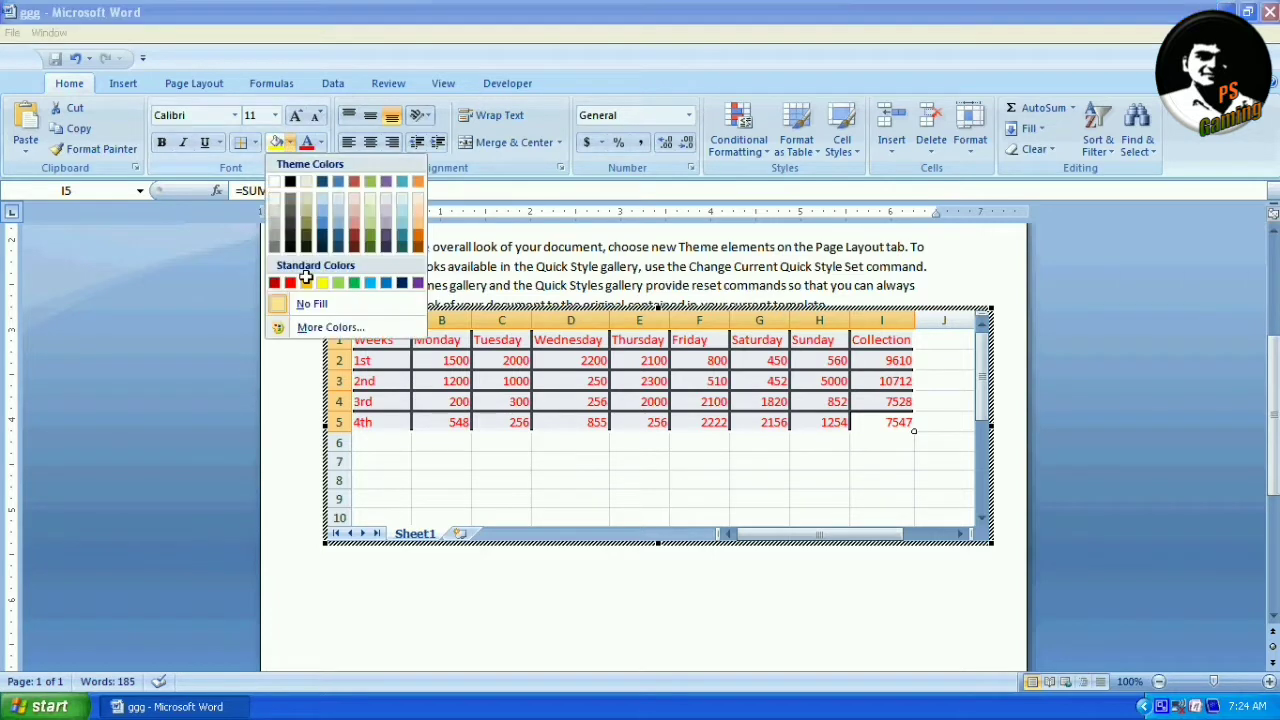
left_click(291, 198)
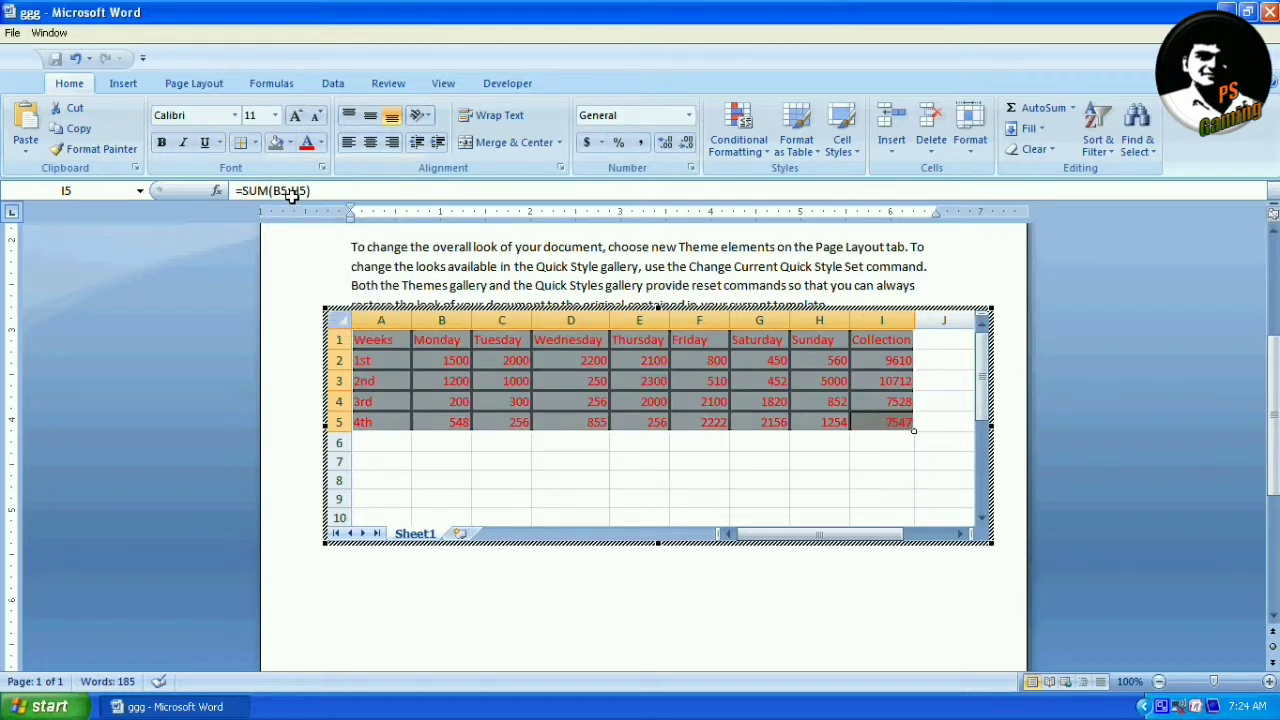
left_click(841, 466)
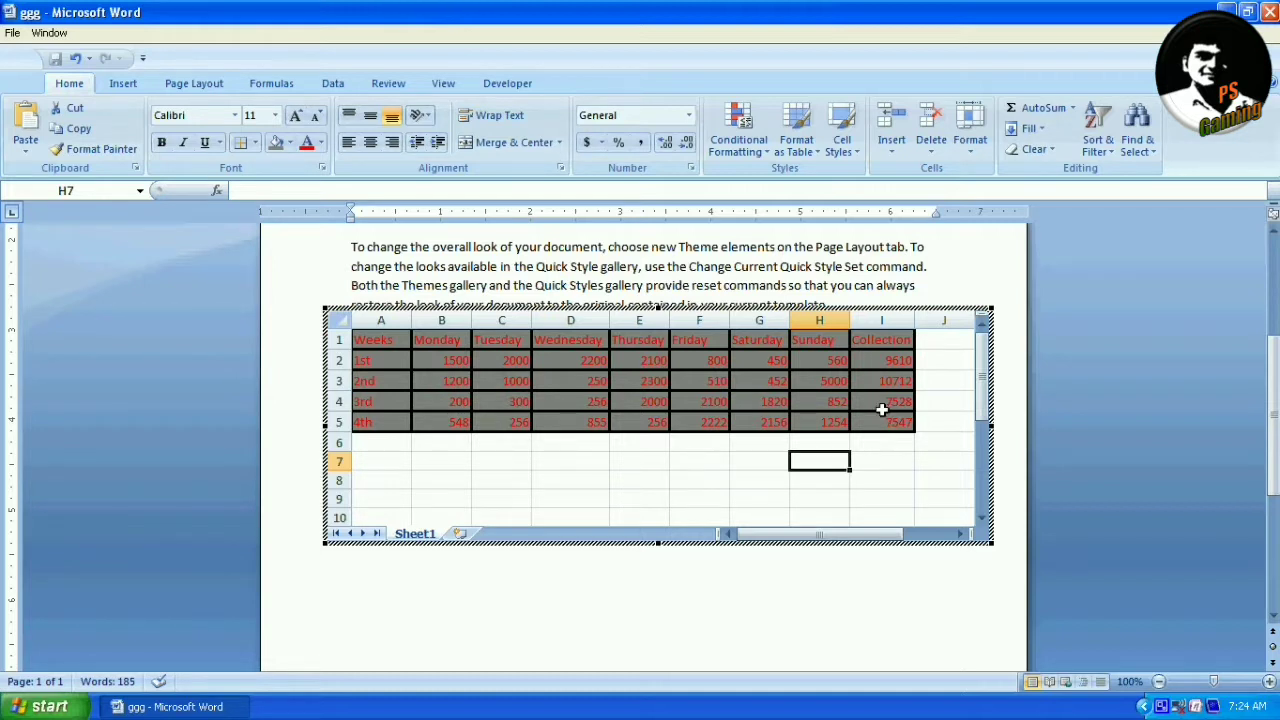
Step: Shrink the embedded sheet's frame to fit columns A to I and rows 1 to 5, and return to the document
left_click_drag(989, 540, 910, 436)
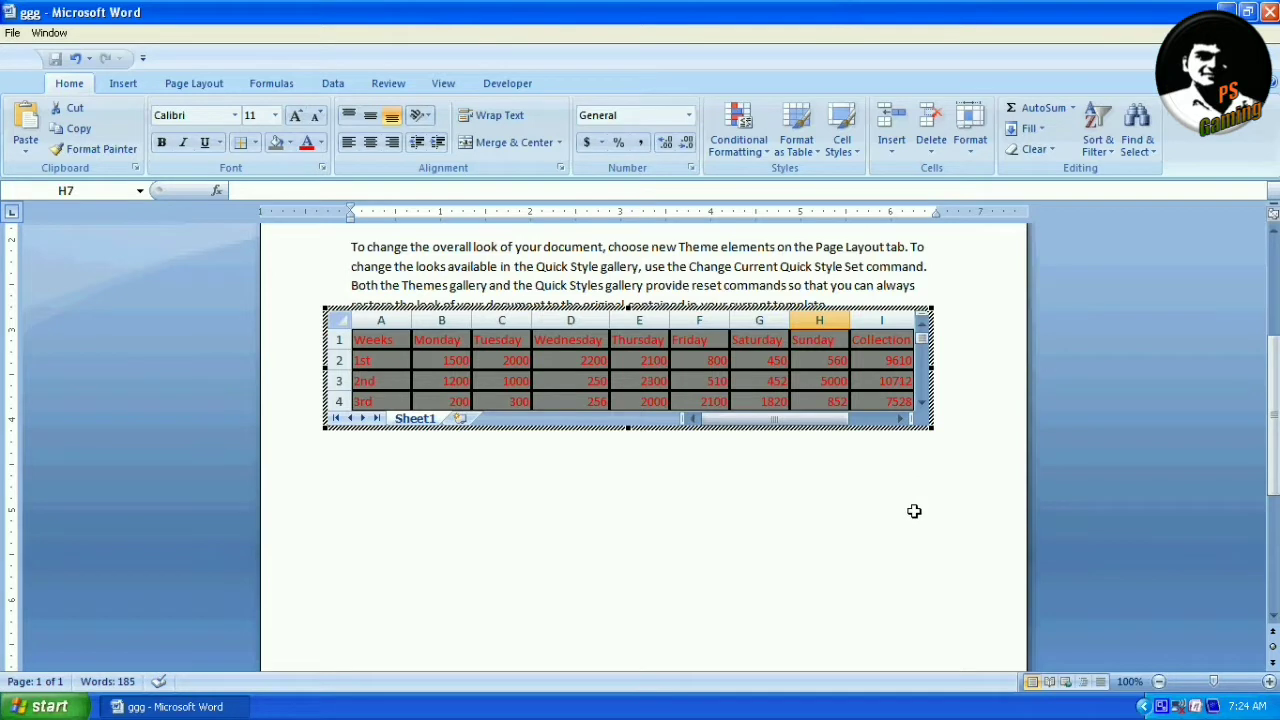
left_click(914, 511)
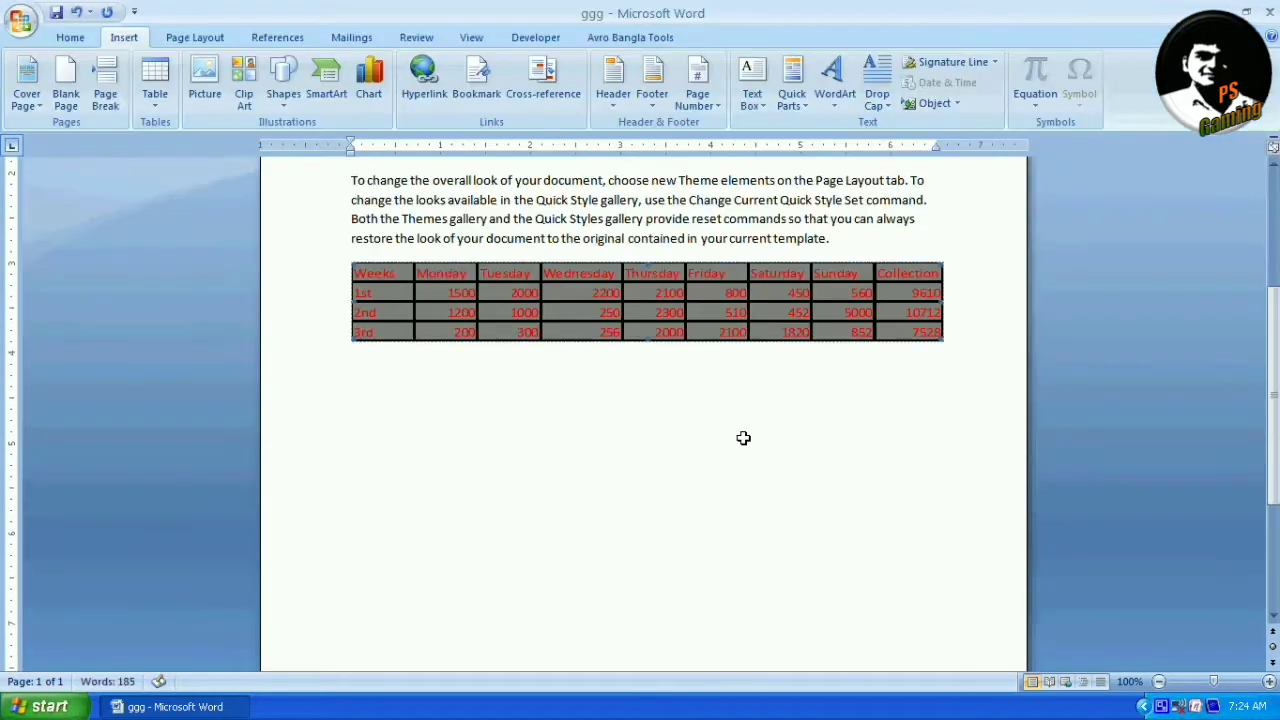
left_click(847, 350)
left_click(848, 316)
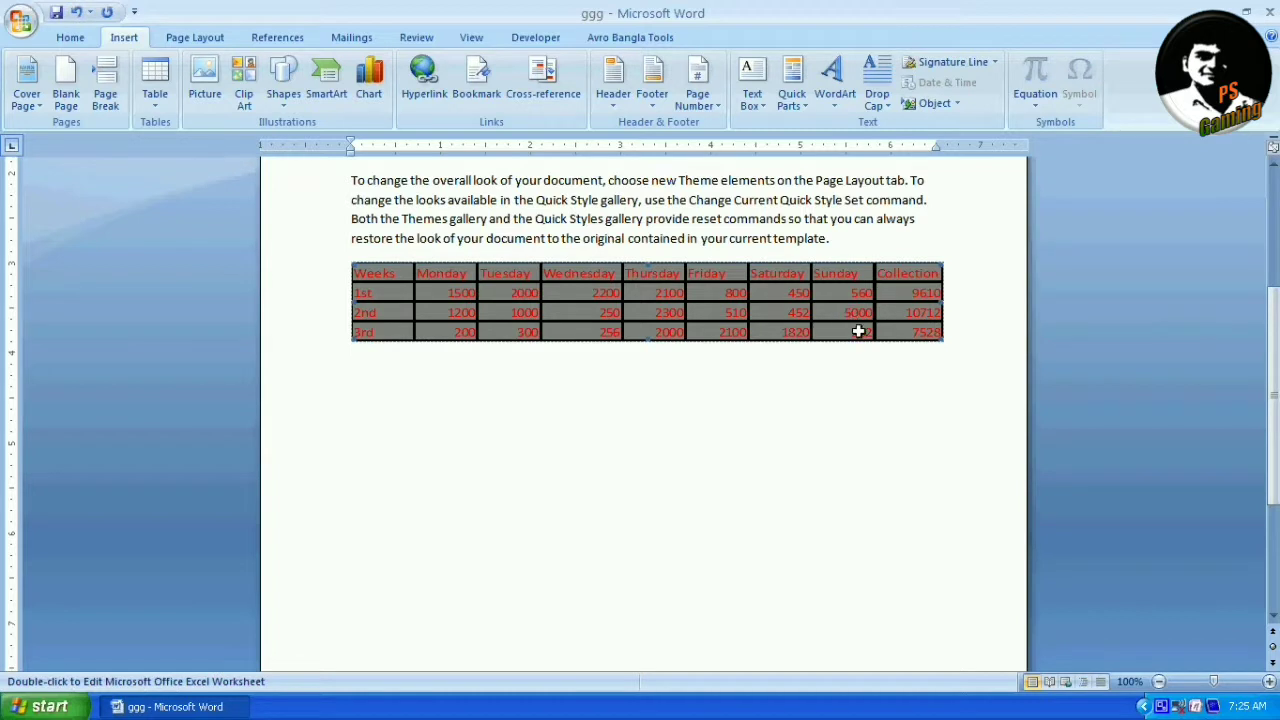
double_click(860, 331)
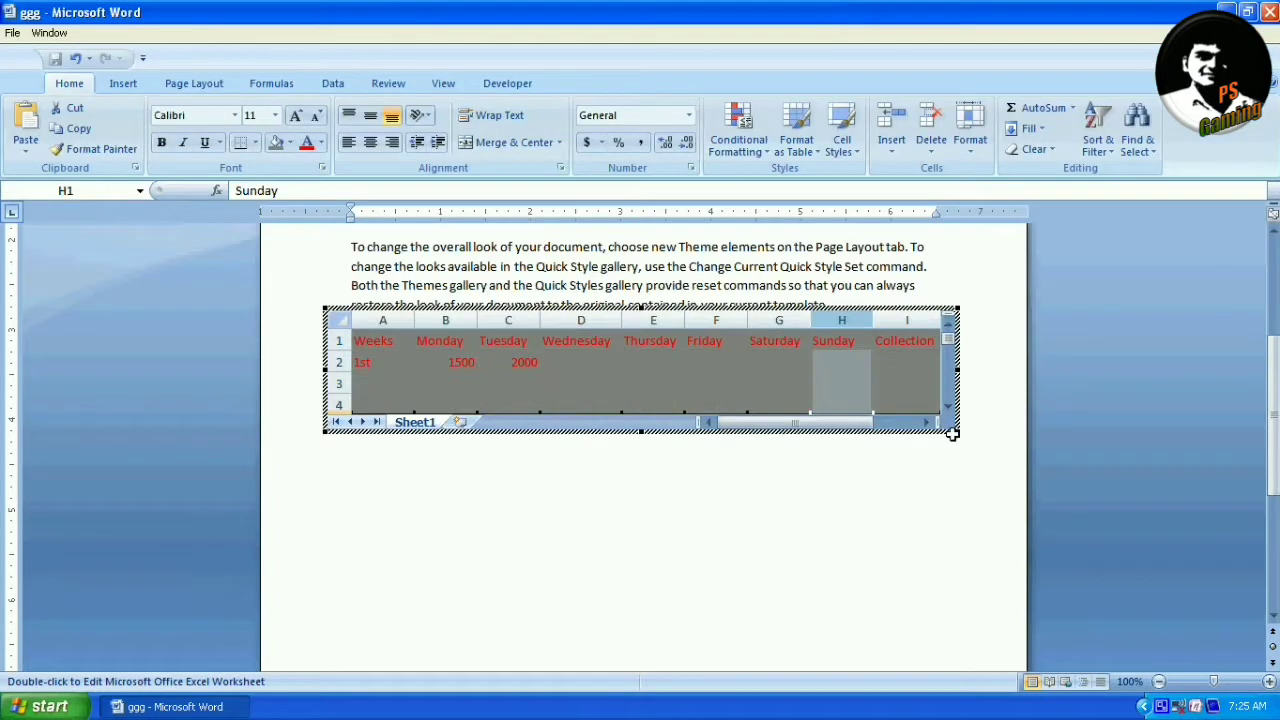
left_click_drag(955, 430, 957, 449)
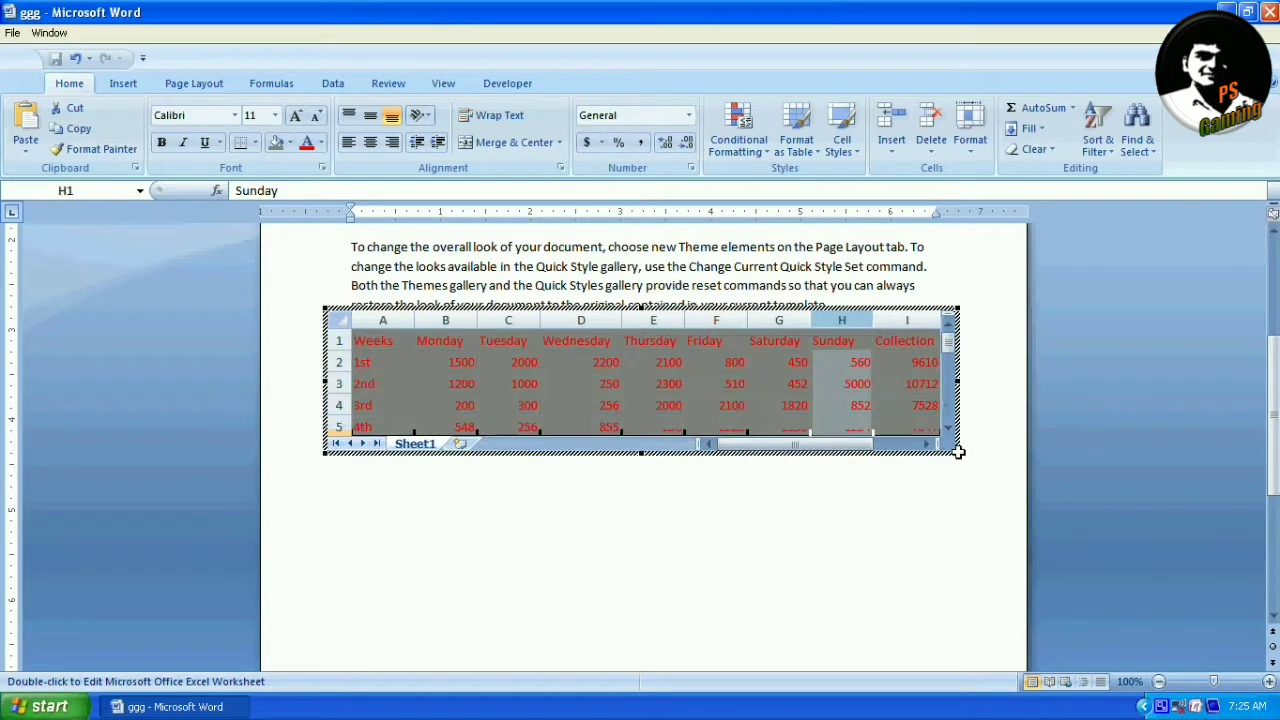
left_click(951, 509)
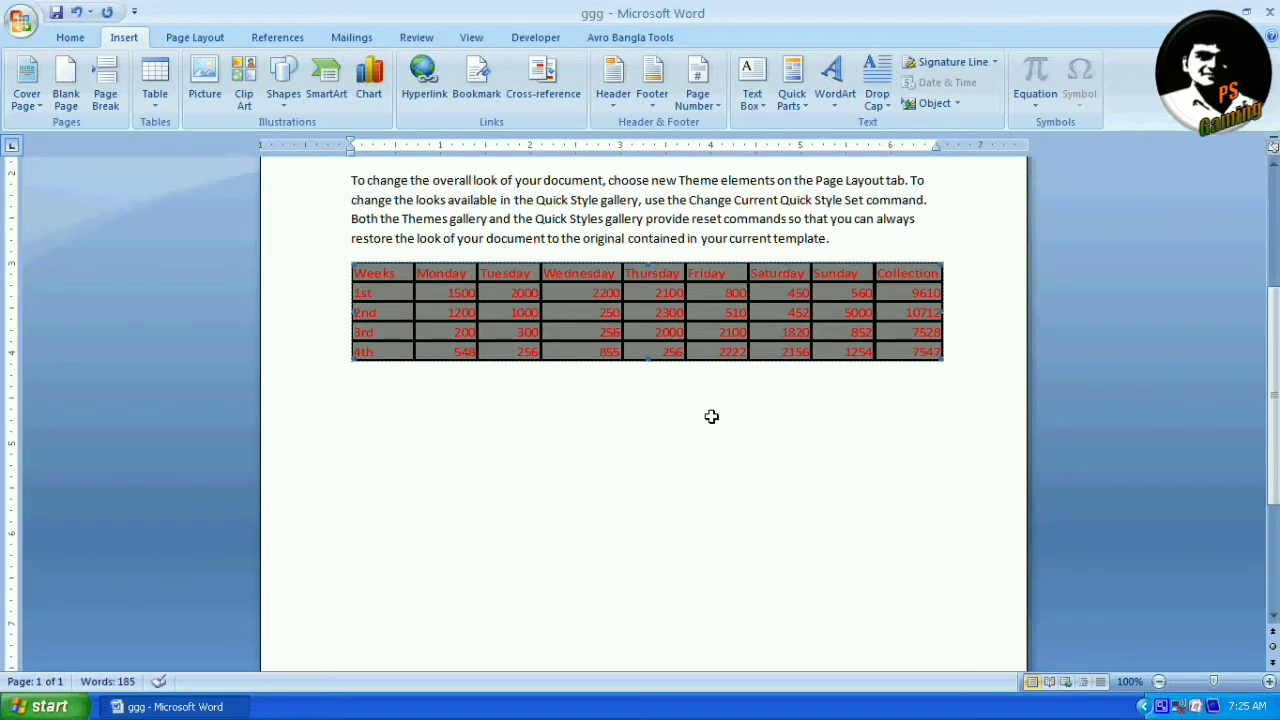
Step: Reopen the embedded sheet, change the text color of A1:I5 to yellow, and return to the document
double_click(797, 349)
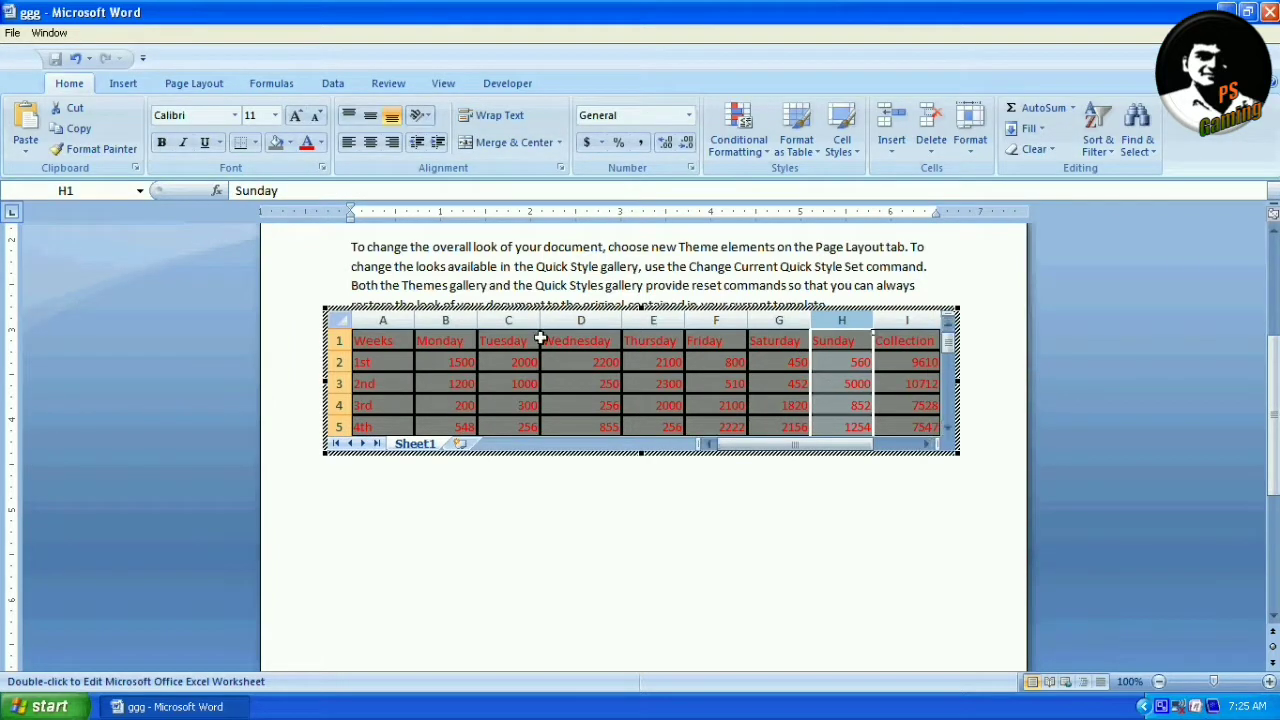
left_click(889, 421)
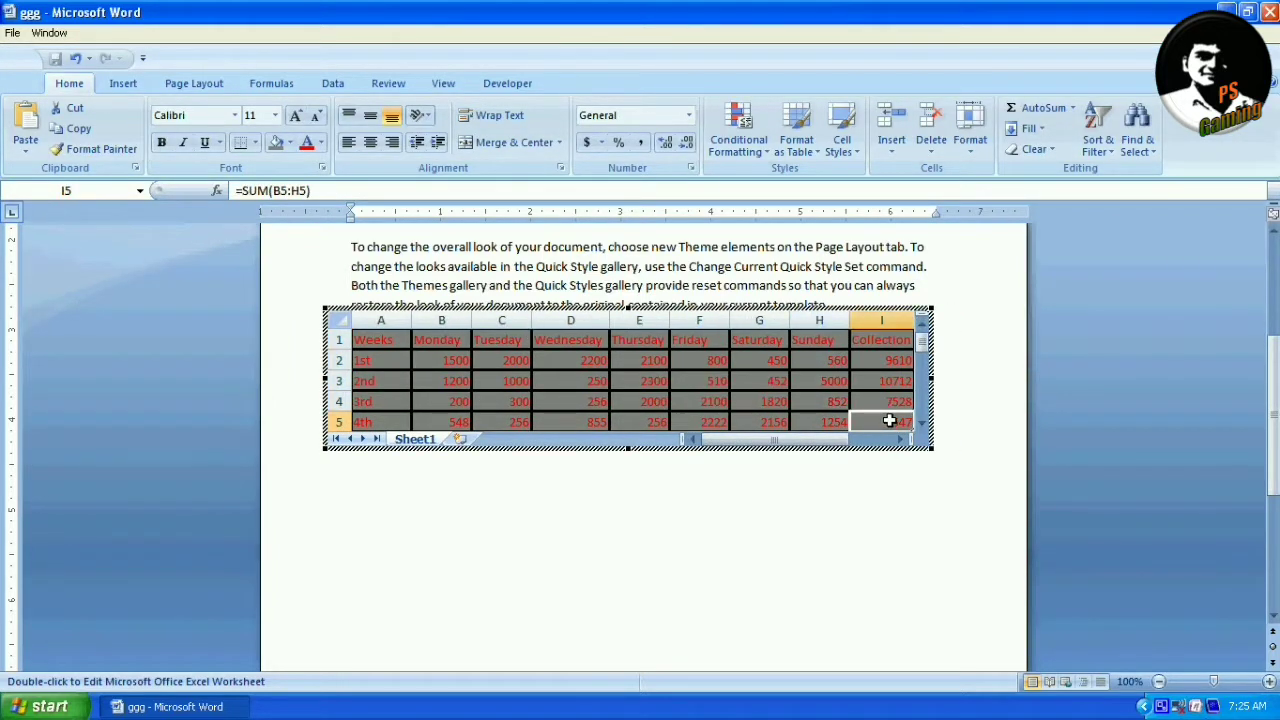
left_click_drag(889, 421, 373, 343)
left_click(320, 143)
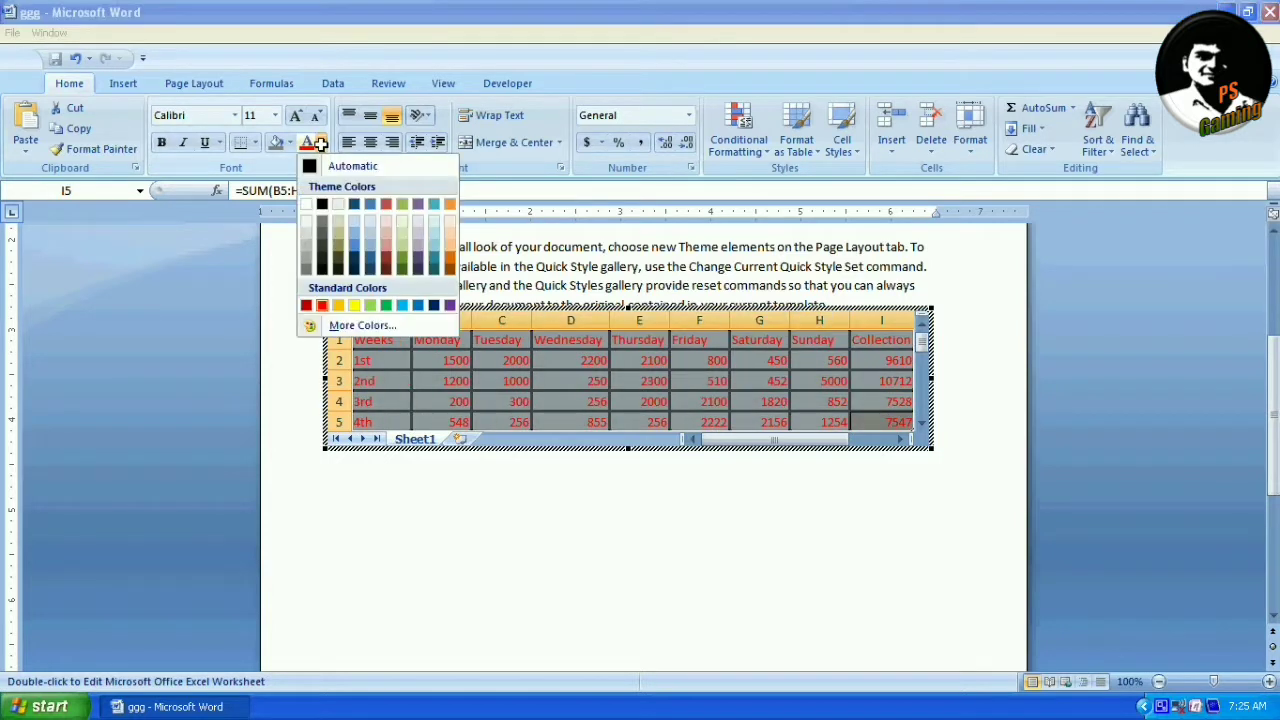
left_click(353, 304)
left_click(648, 505)
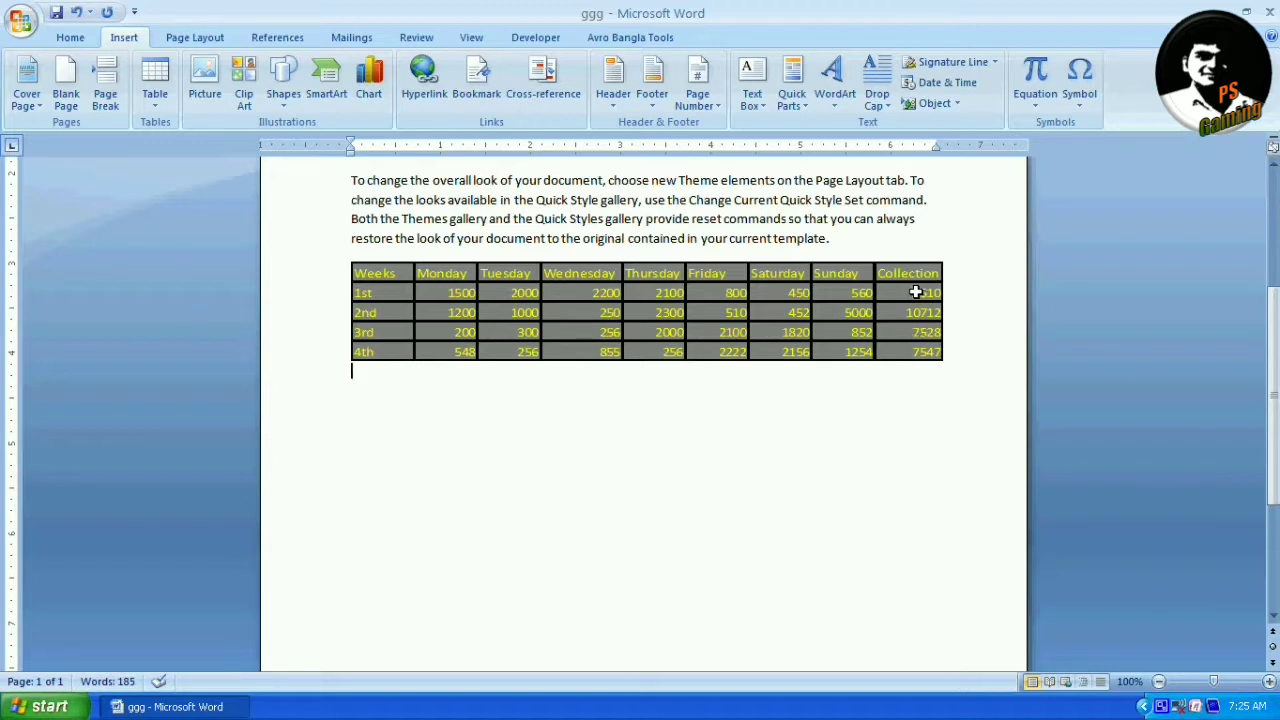
Step: Change the first week's Friday amount in F2 to 1000 in the embedded sheet and return to the document
left_click(738, 295)
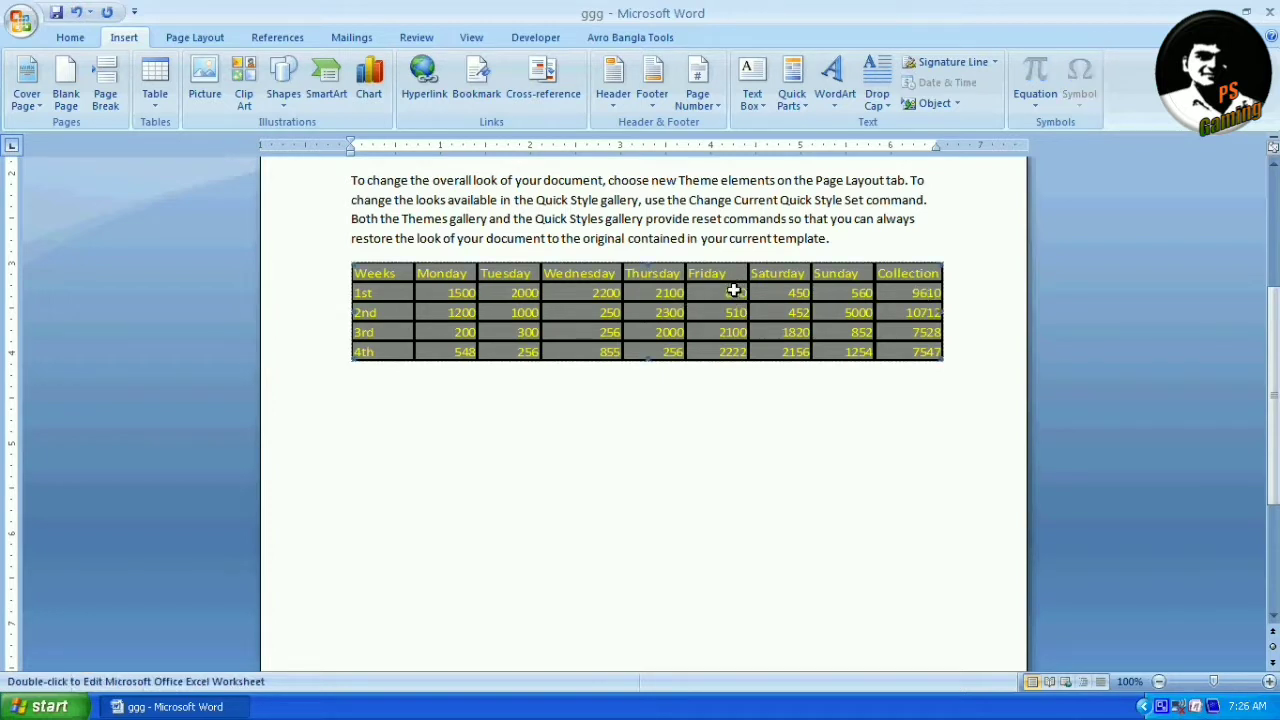
double_click(734, 290)
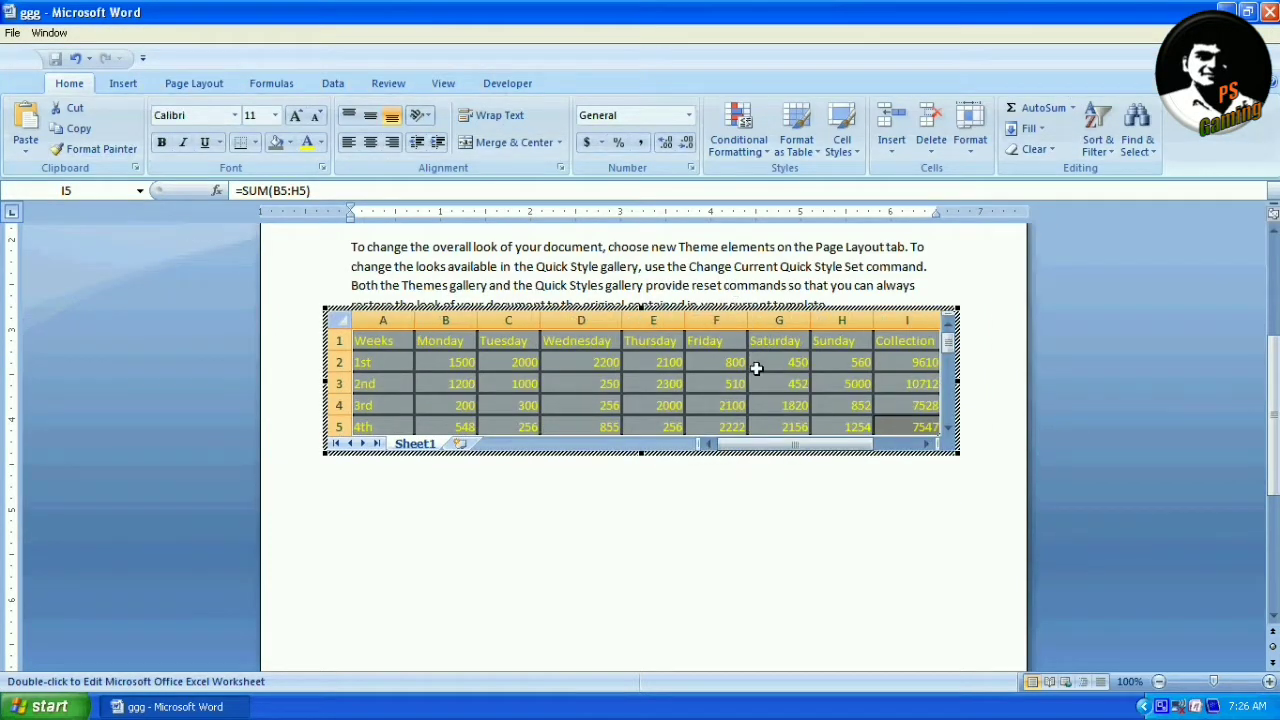
left_click(736, 362)
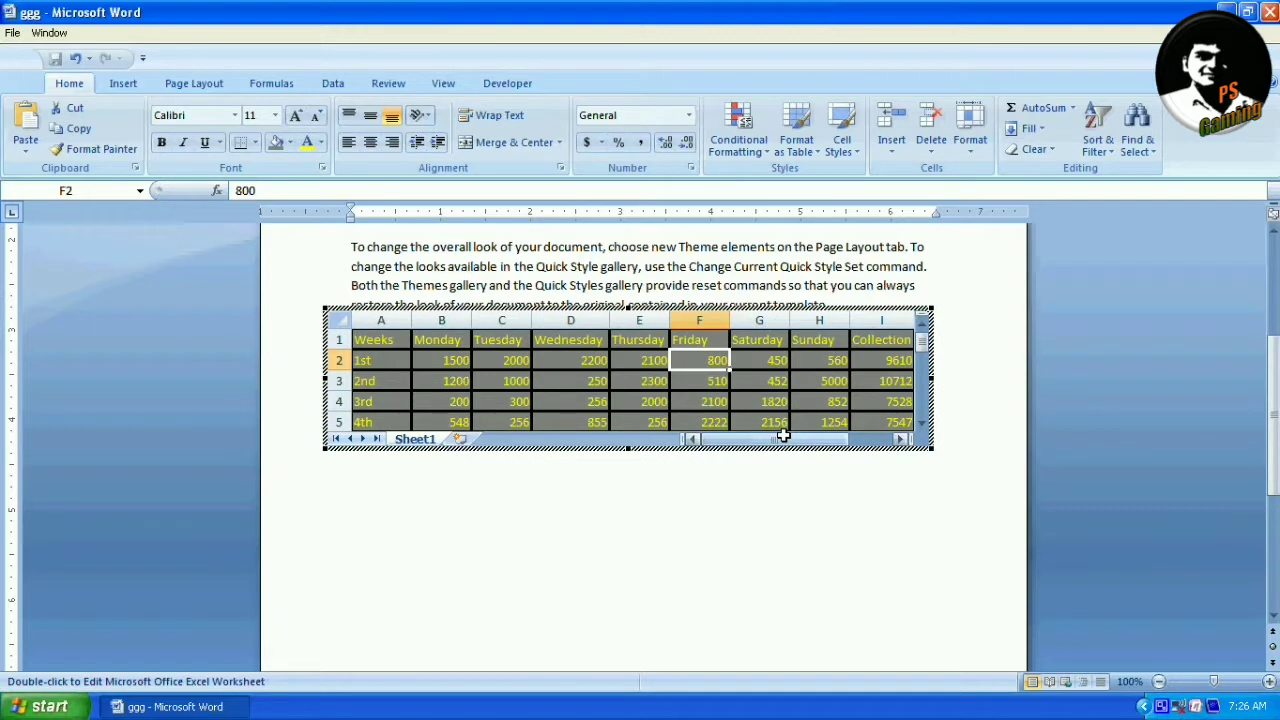
type("1000")
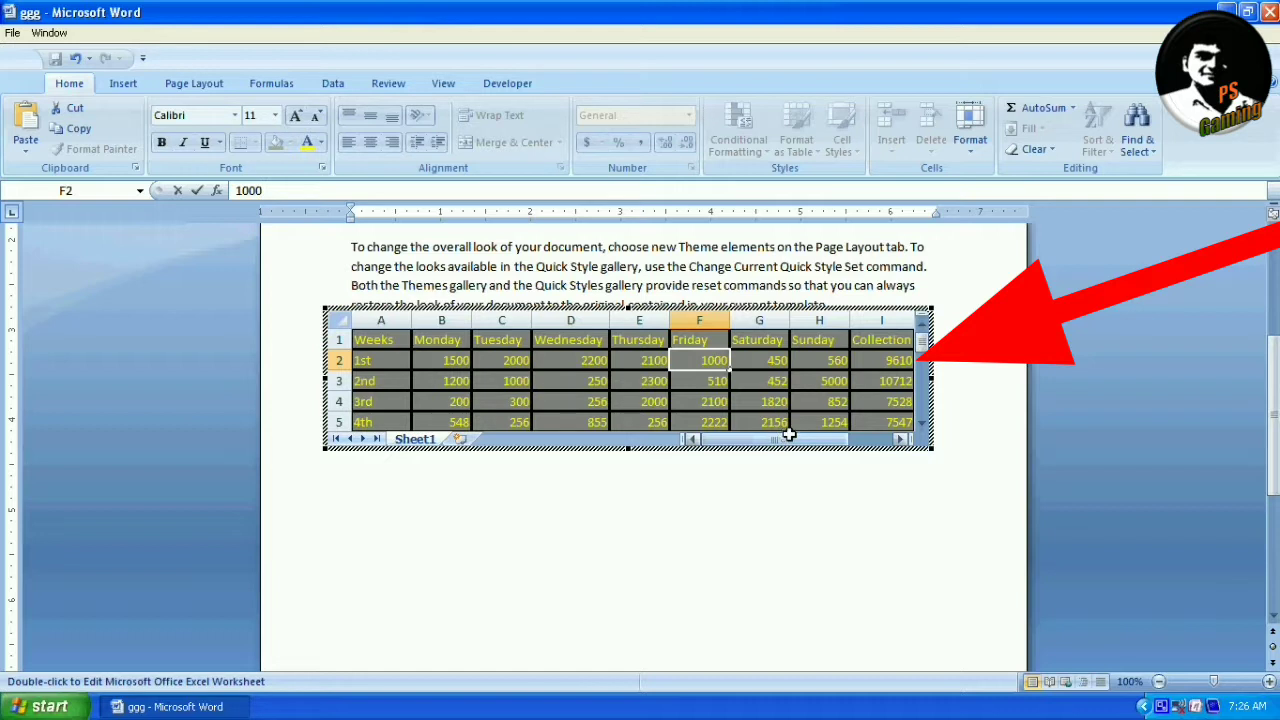
key("Return")
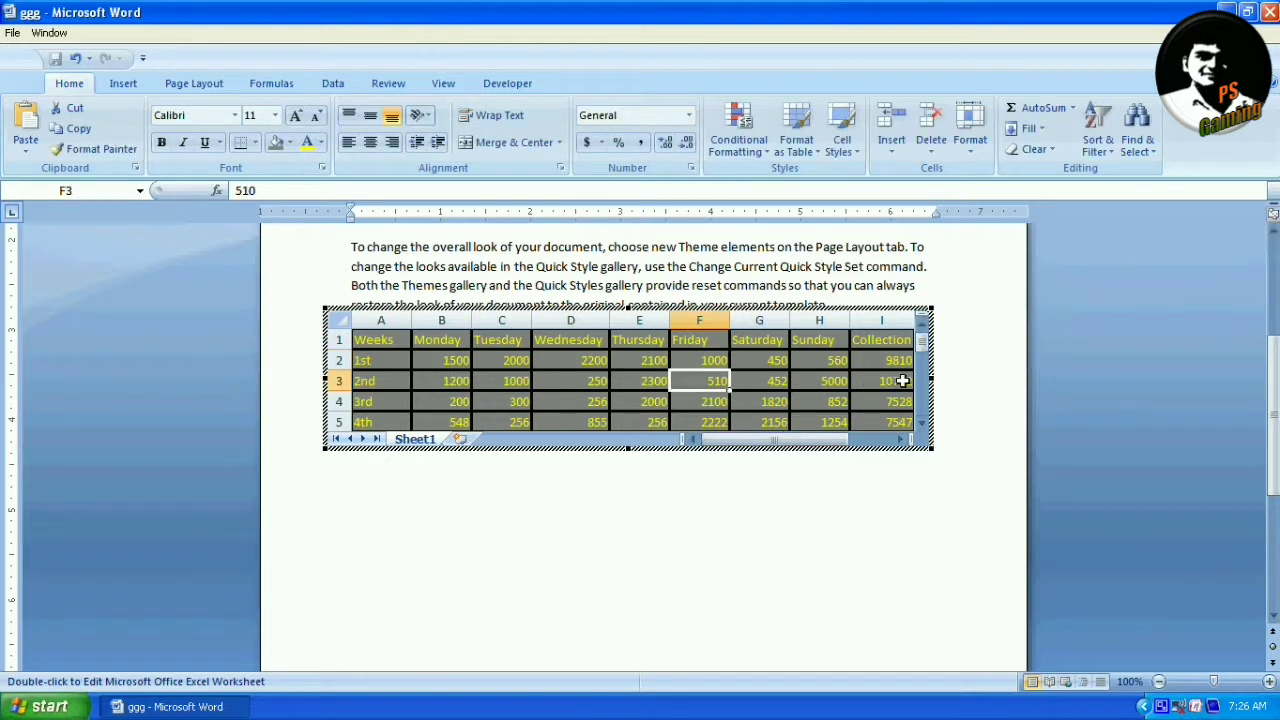
left_click(790, 502)
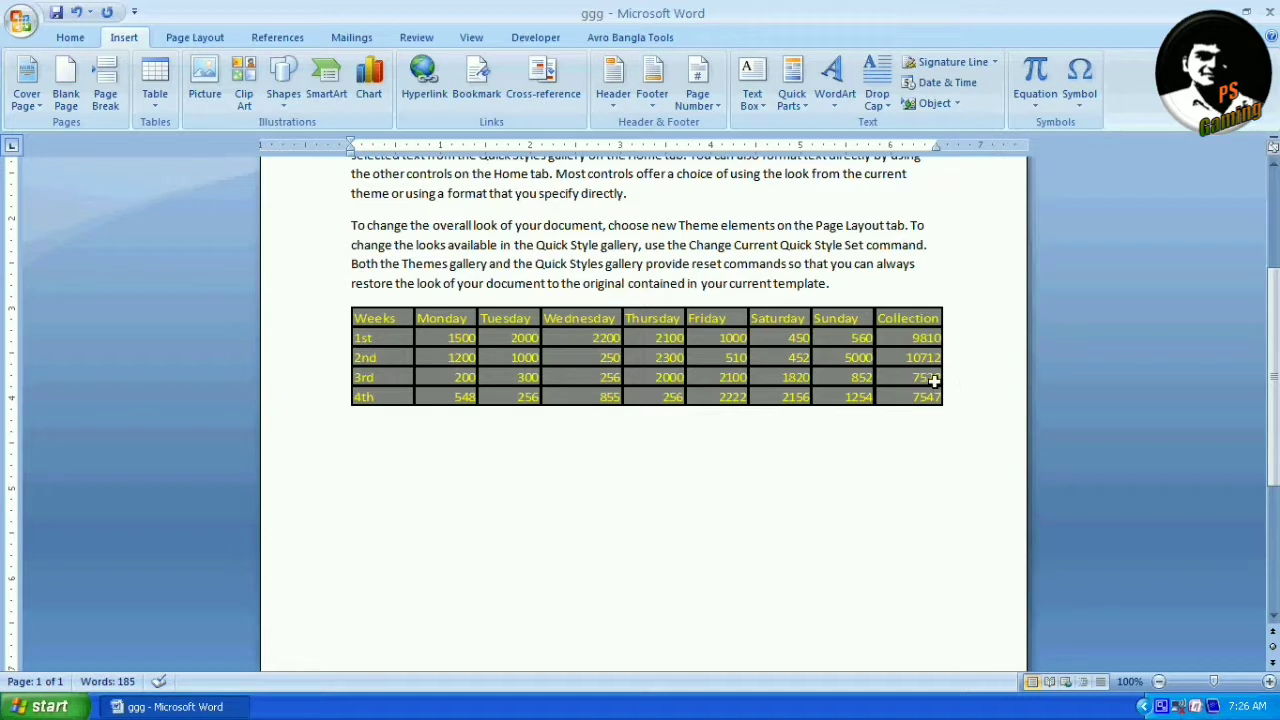
Step: Enlarge the embedded table object slightly past the text's right margin and deselect it
left_click(932, 380)
left_click_drag(940, 402, 967, 403)
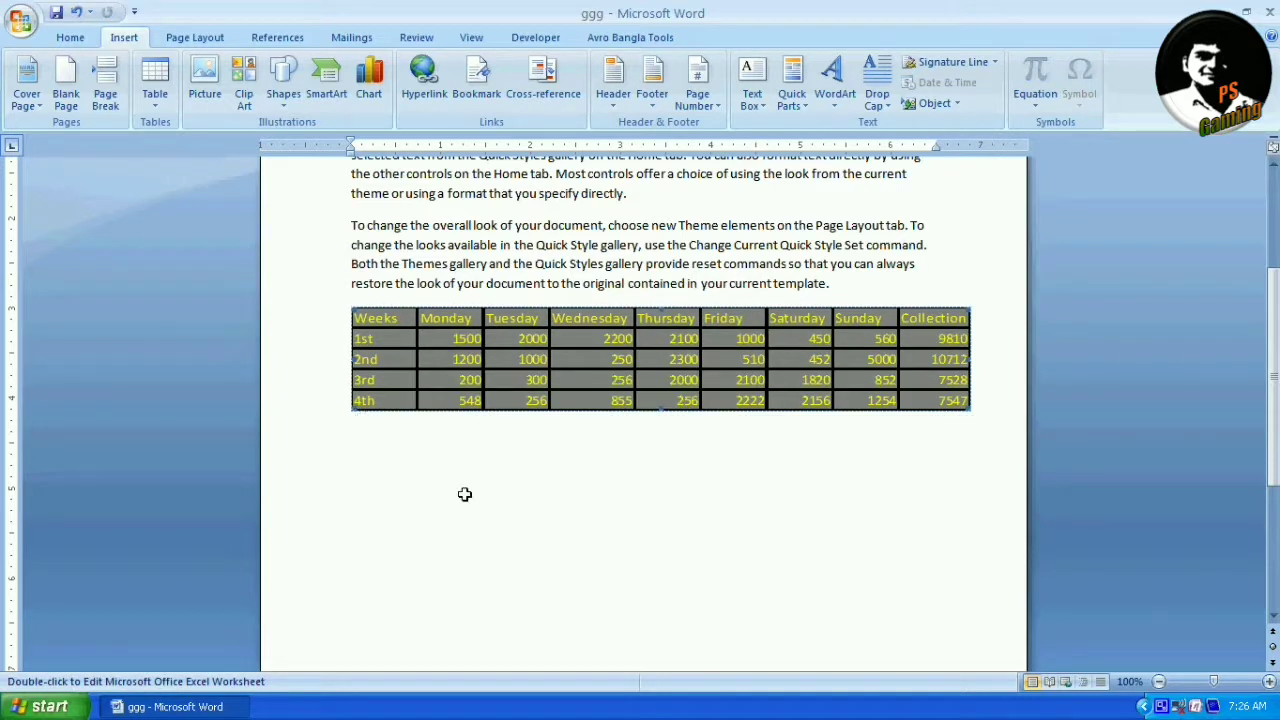
left_click(538, 520)
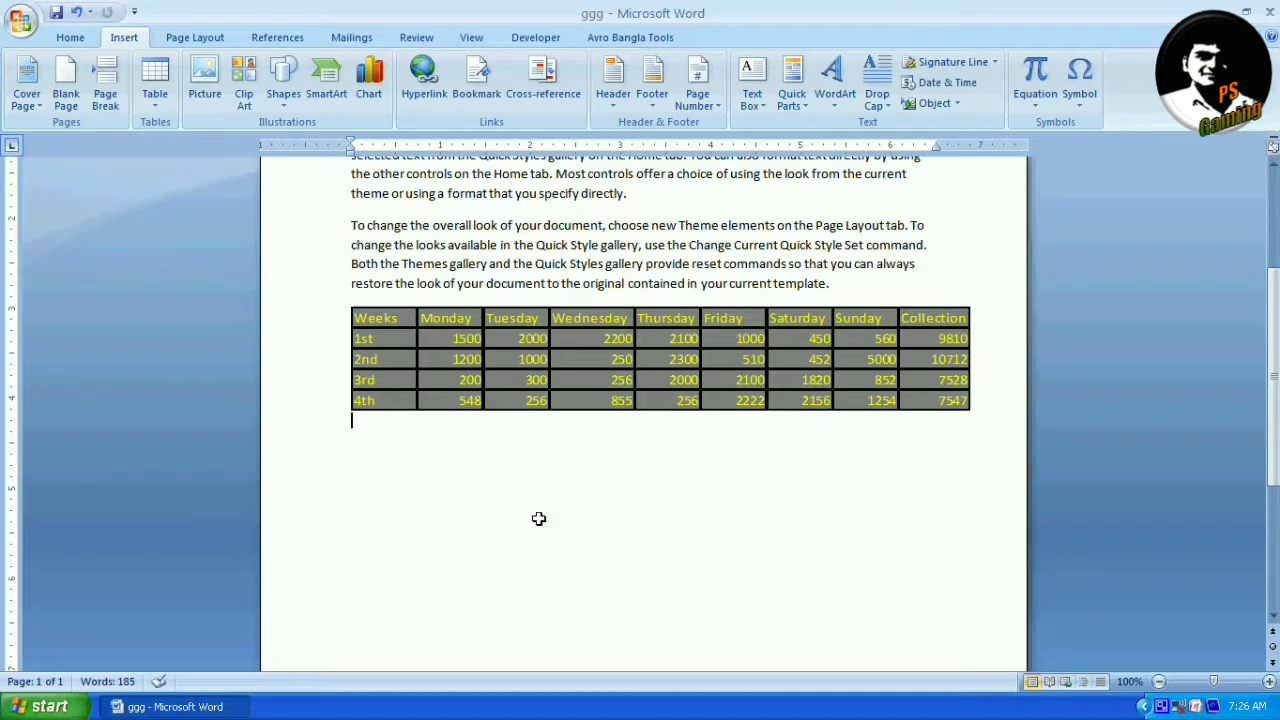